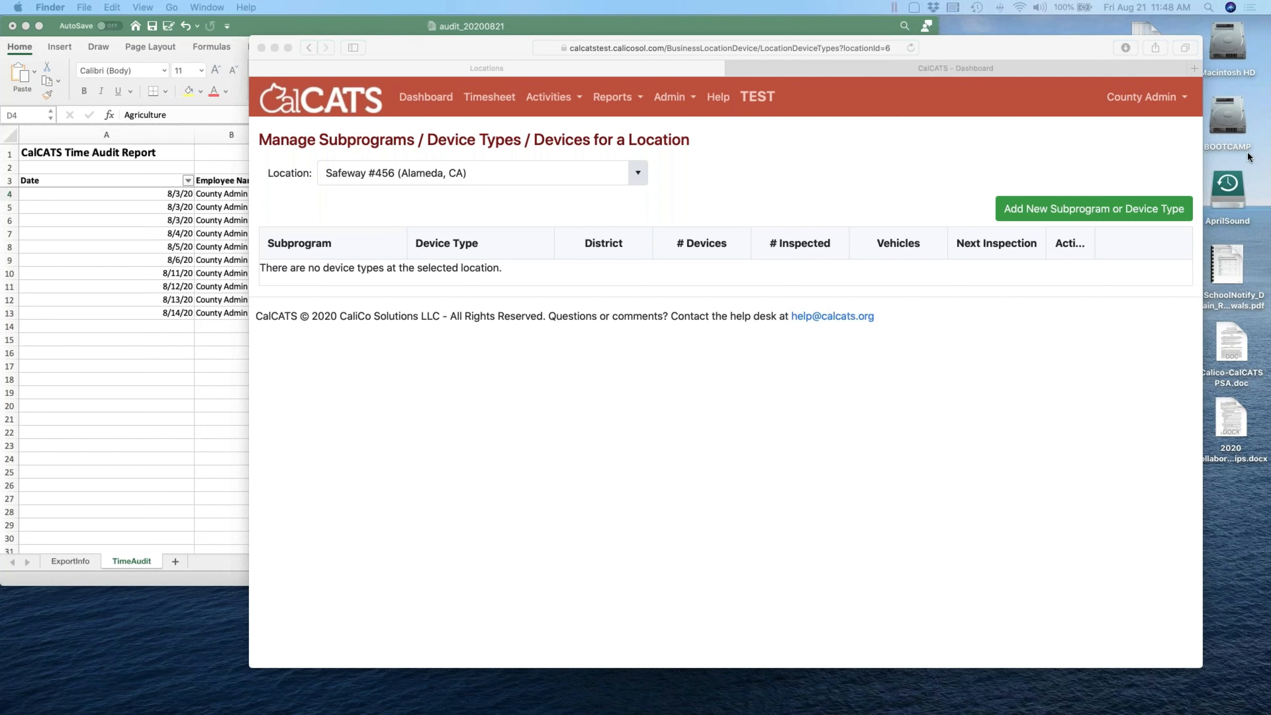
- Open the county's Timesheet Categories configuration page
click(663, 96)
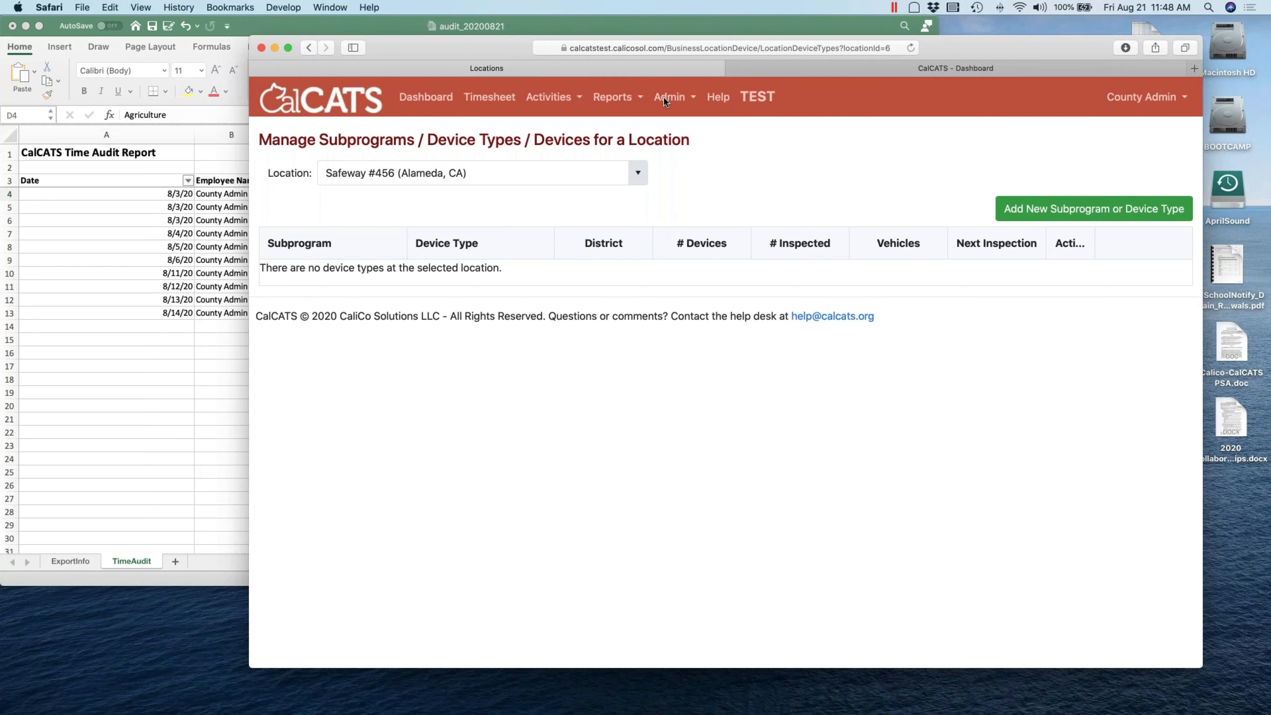
click(664, 96)
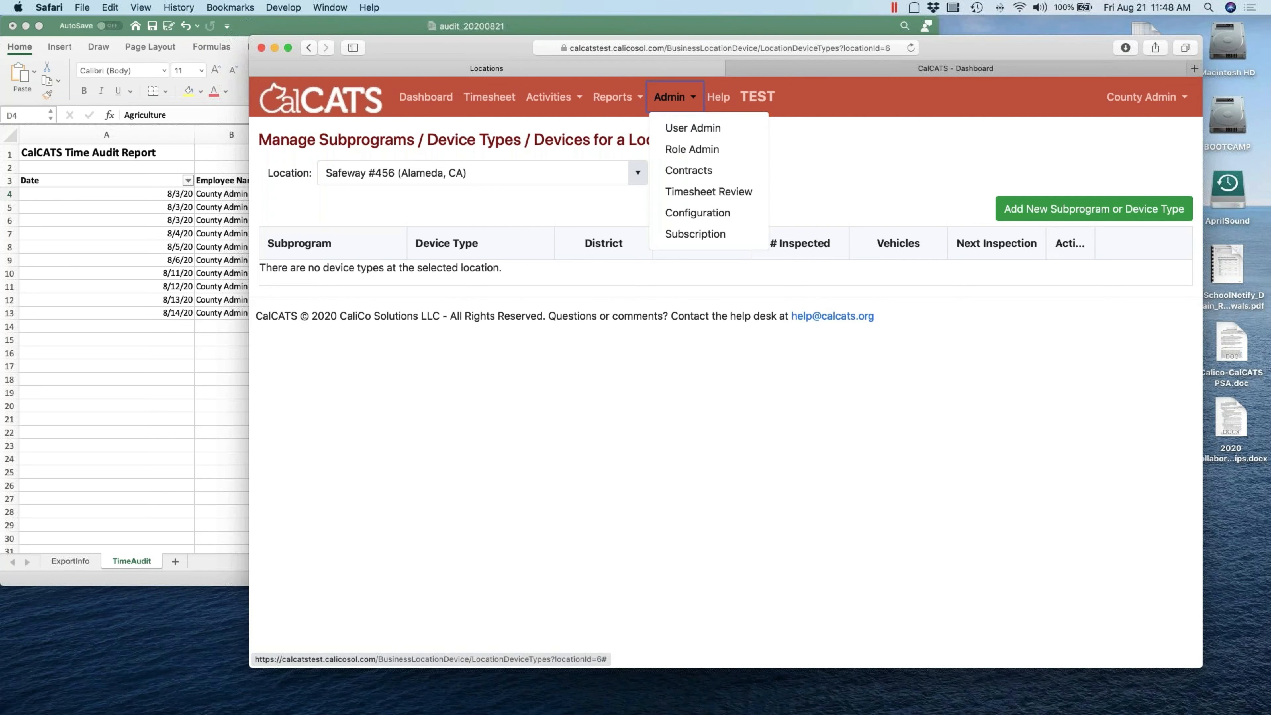
click(689, 213)
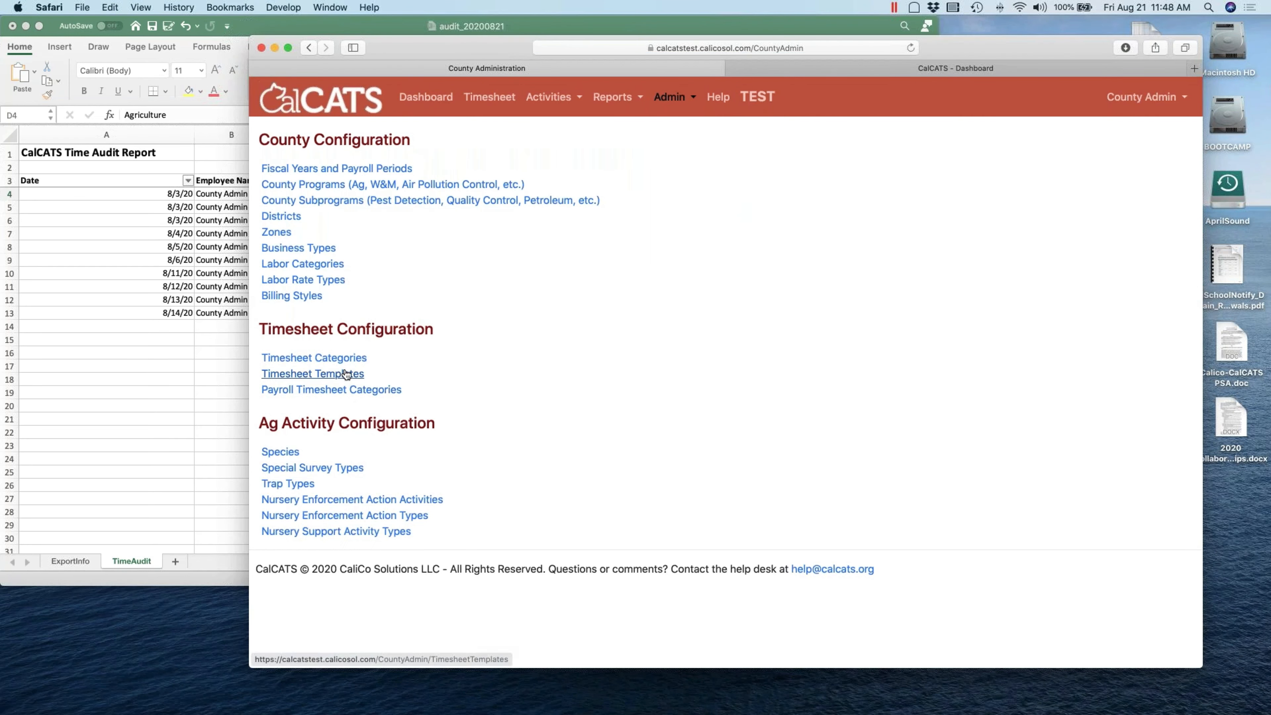
click(314, 357)
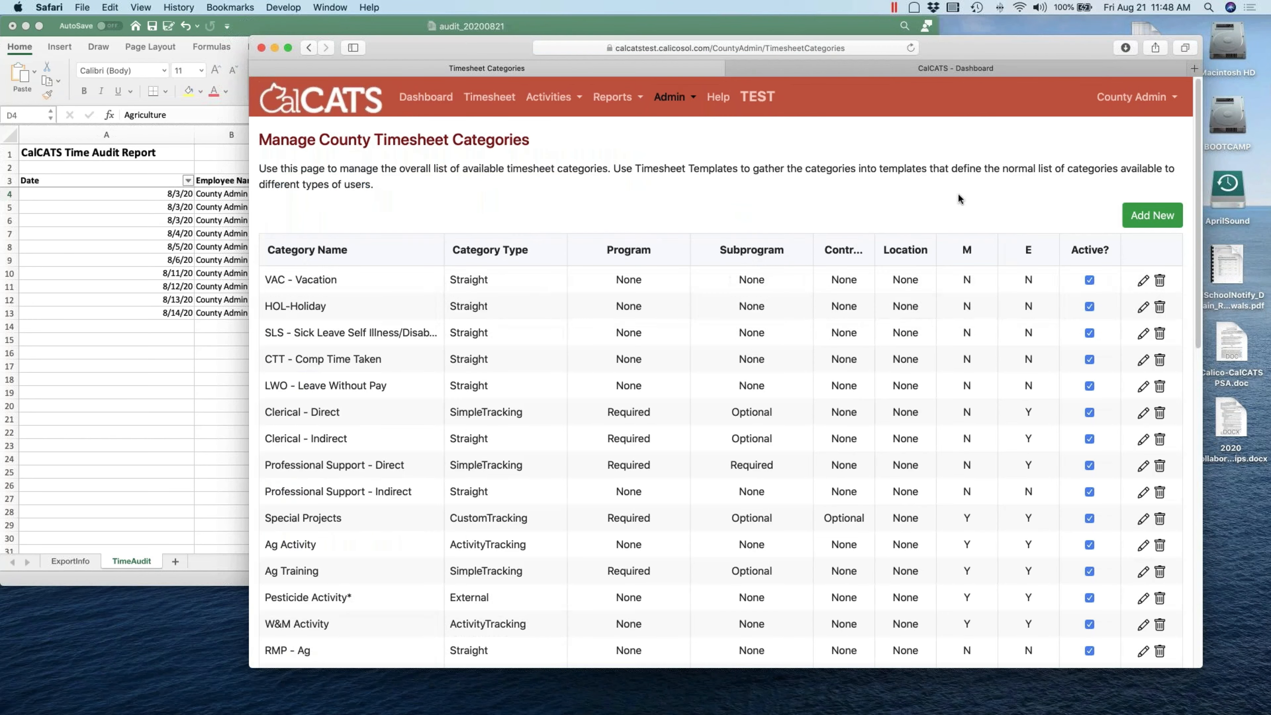
- Start a new timesheet category named Cannabis with type CustomTracking, leaving program tracking at None
click(1152, 220)
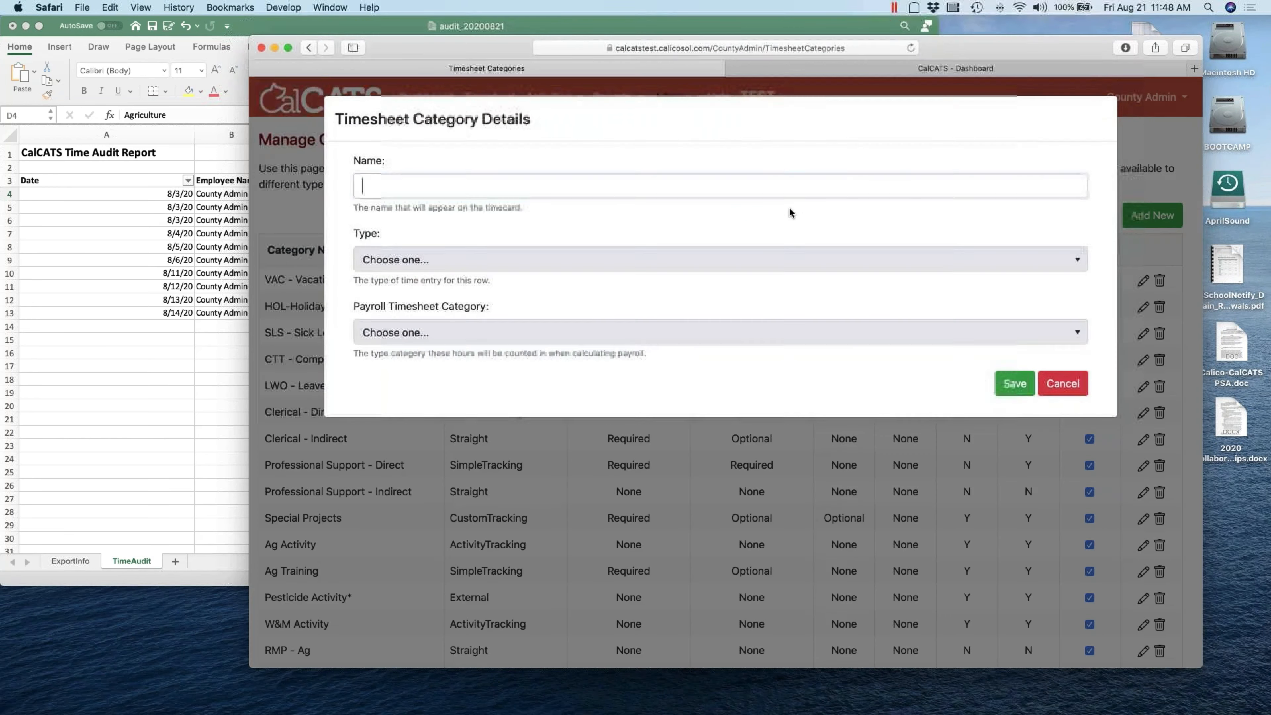
text(Cannabis)
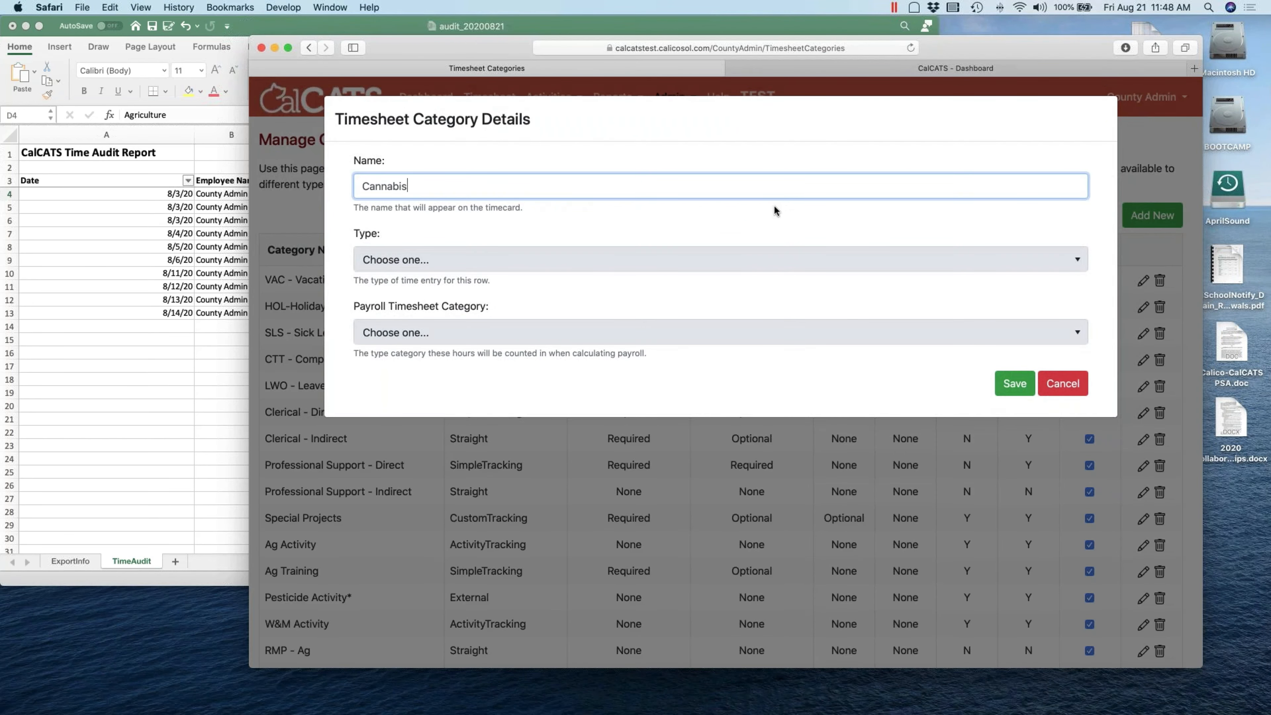
click(578, 264)
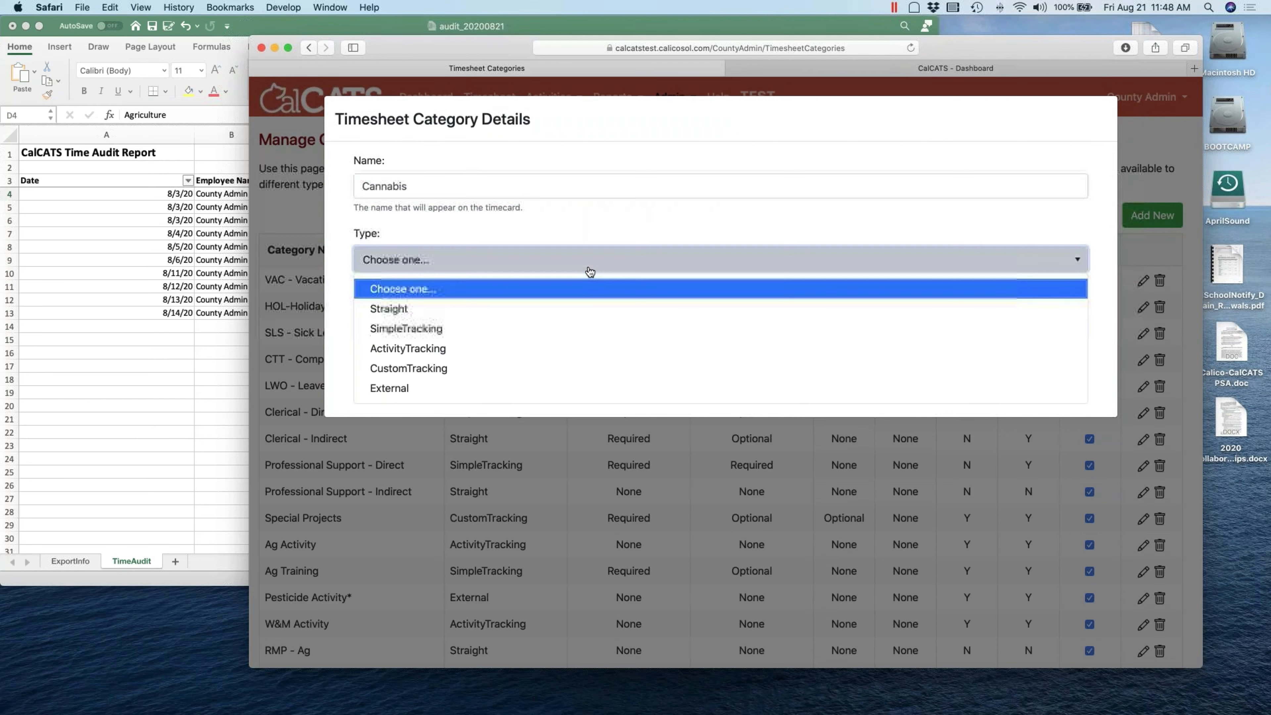
click(464, 369)
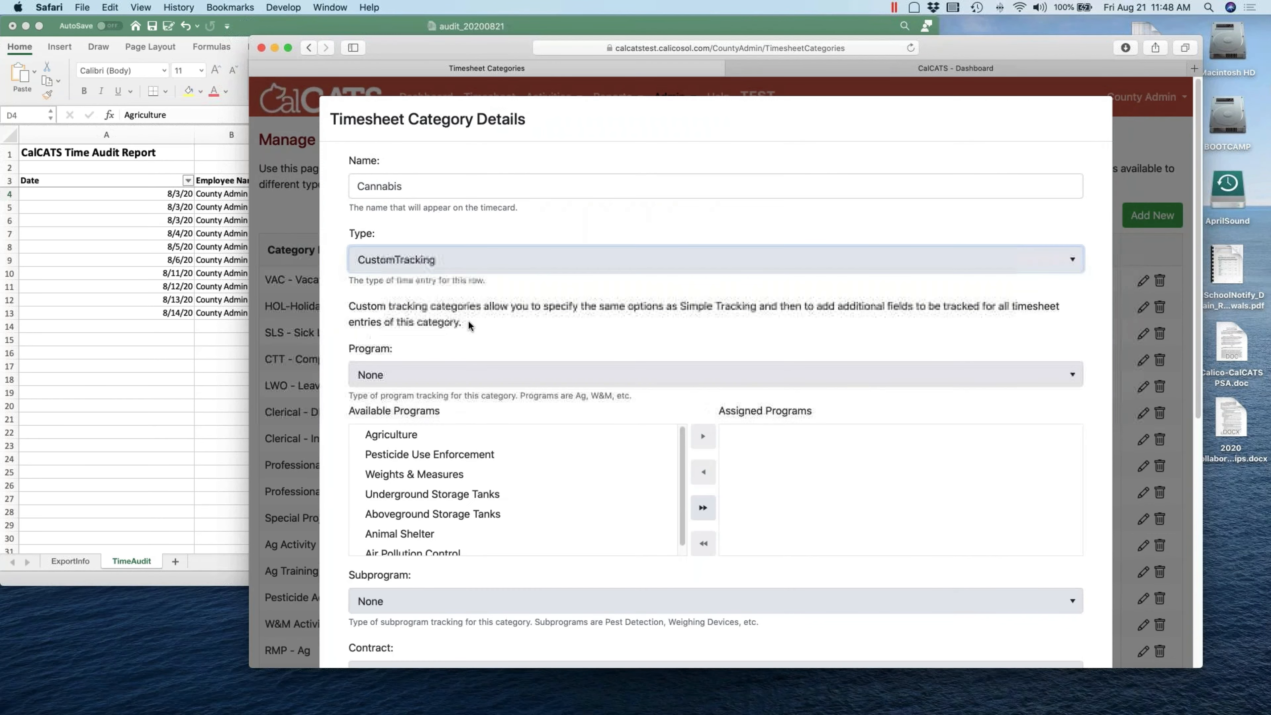
click(471, 376)
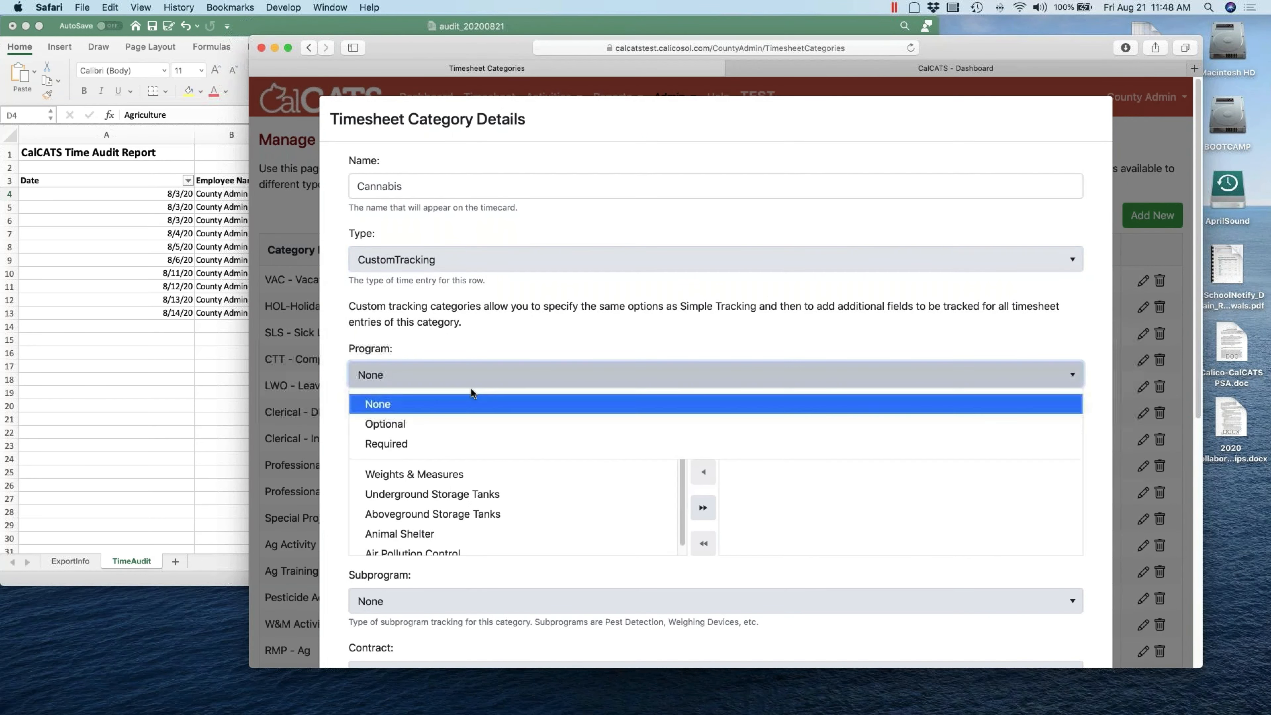
click(474, 341)
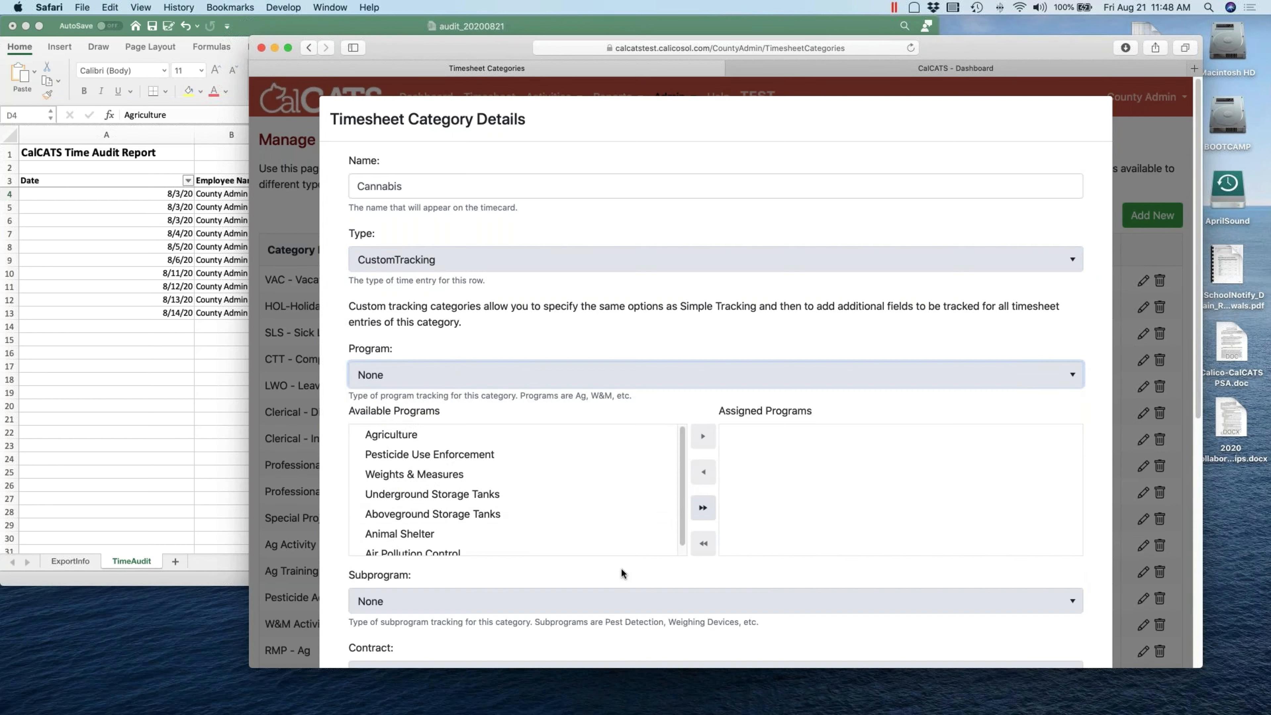
- Set mileage tracking to Yes and the payroll timesheet category to Work Time for the new Cannabis category
scroll(621, 568, down, 8)
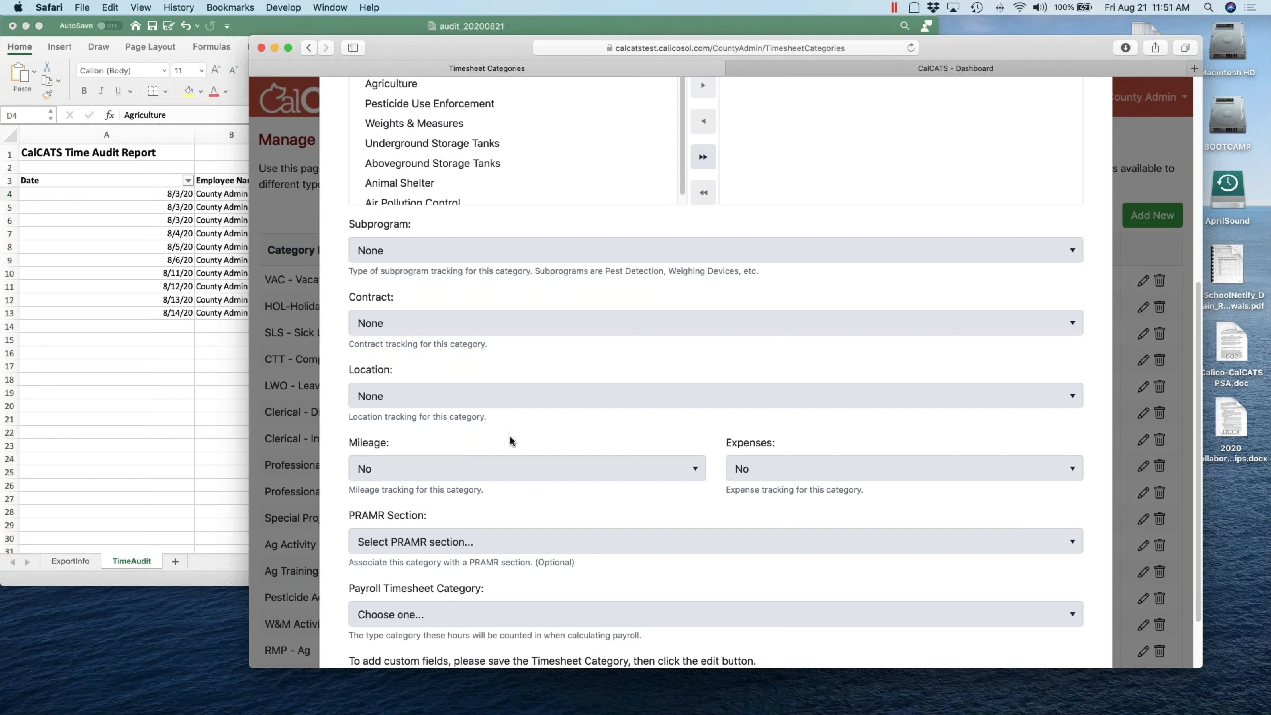
click(515, 458)
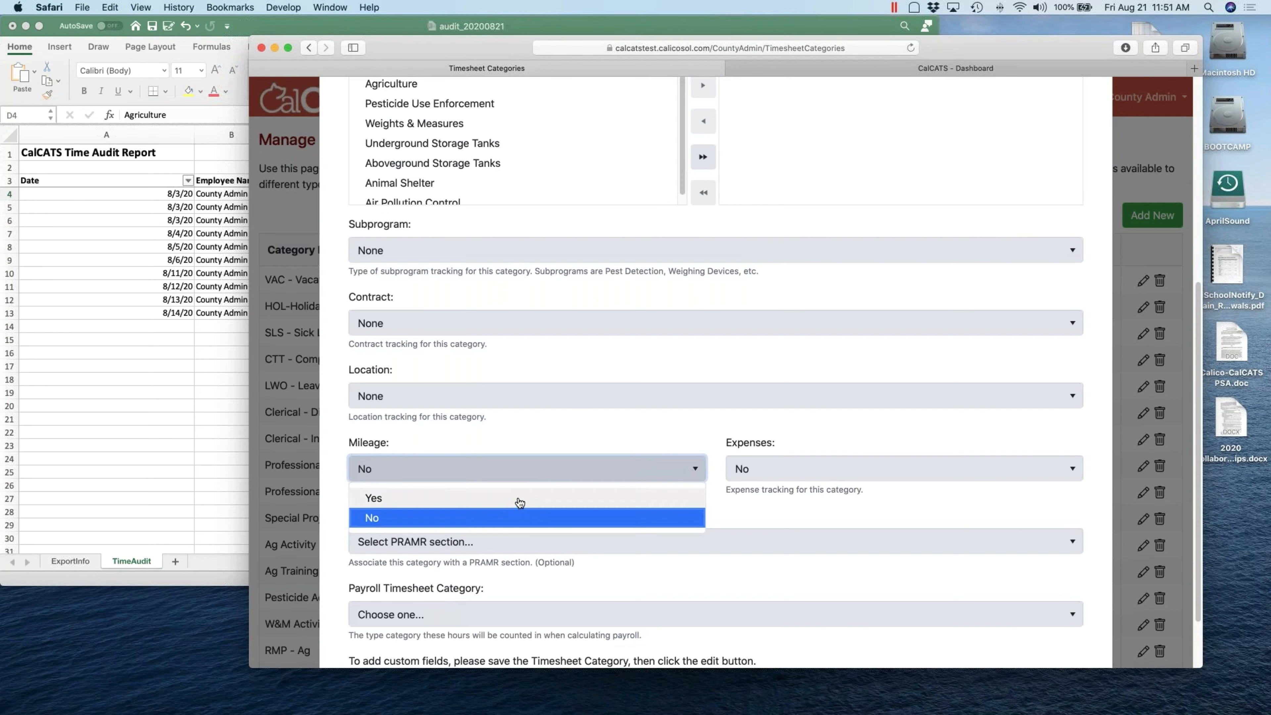
click(520, 499)
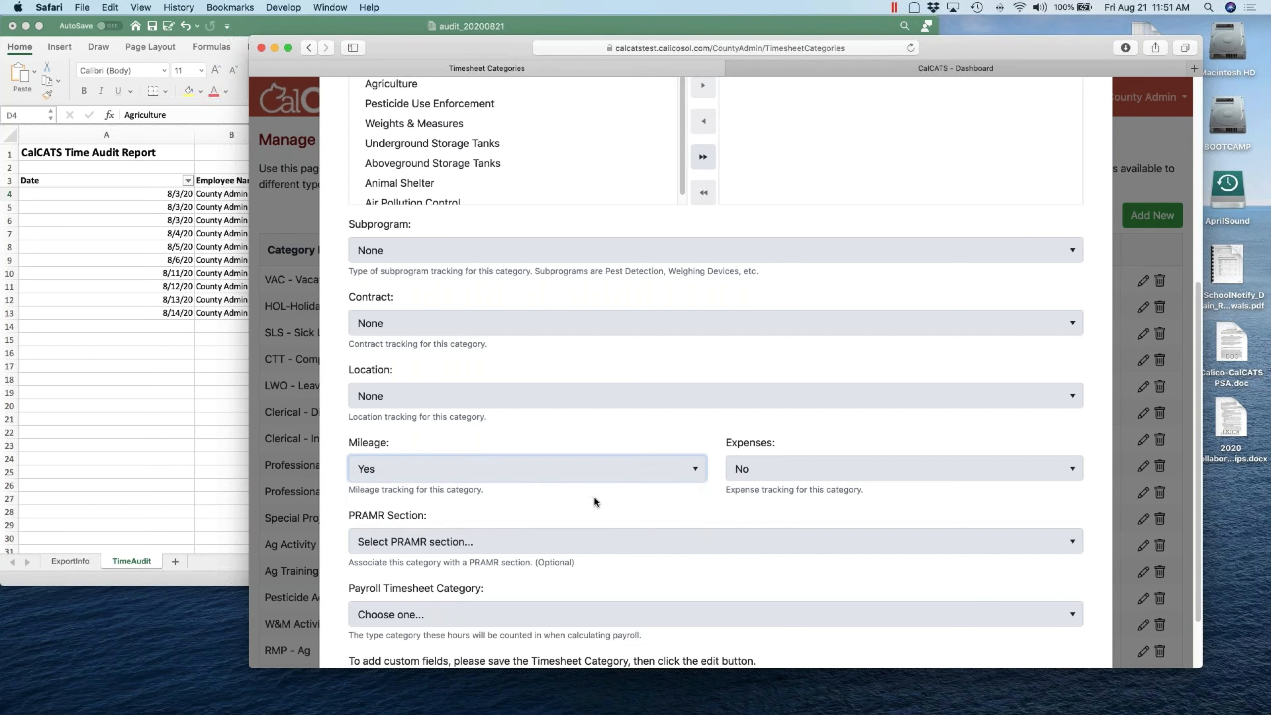
scroll(594, 501, down, 1)
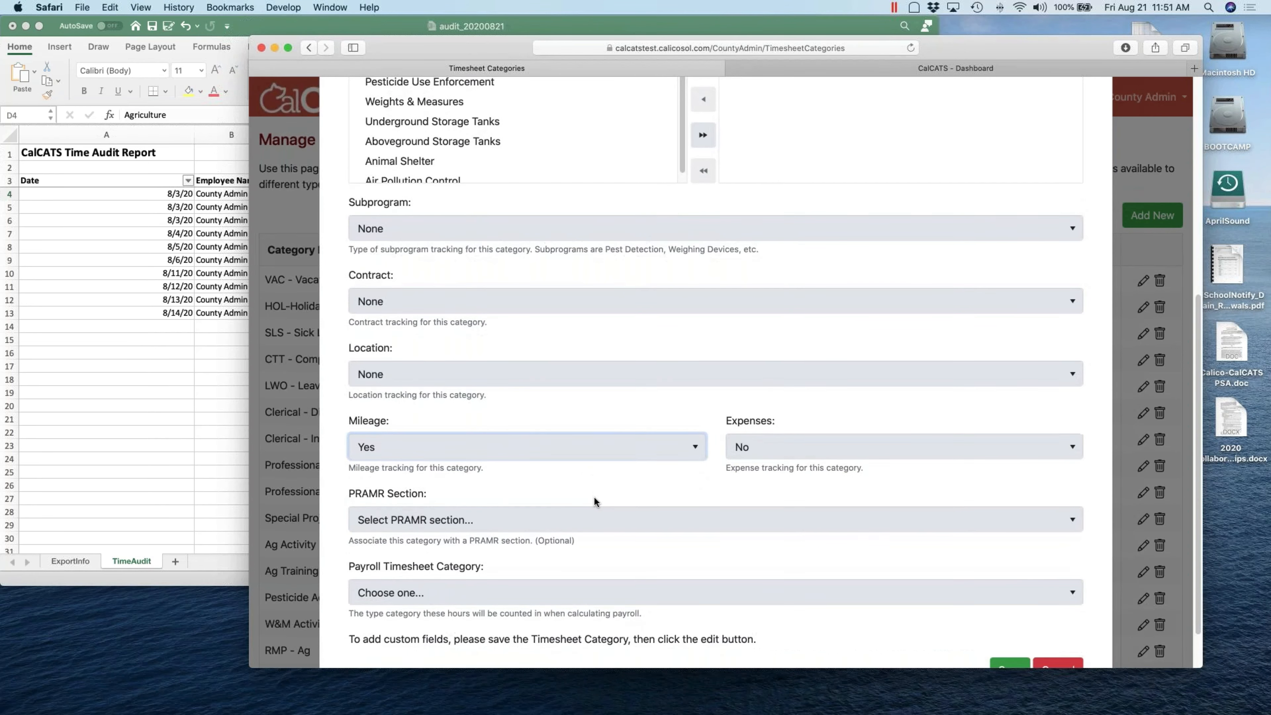
scroll(601, 494, down, 2)
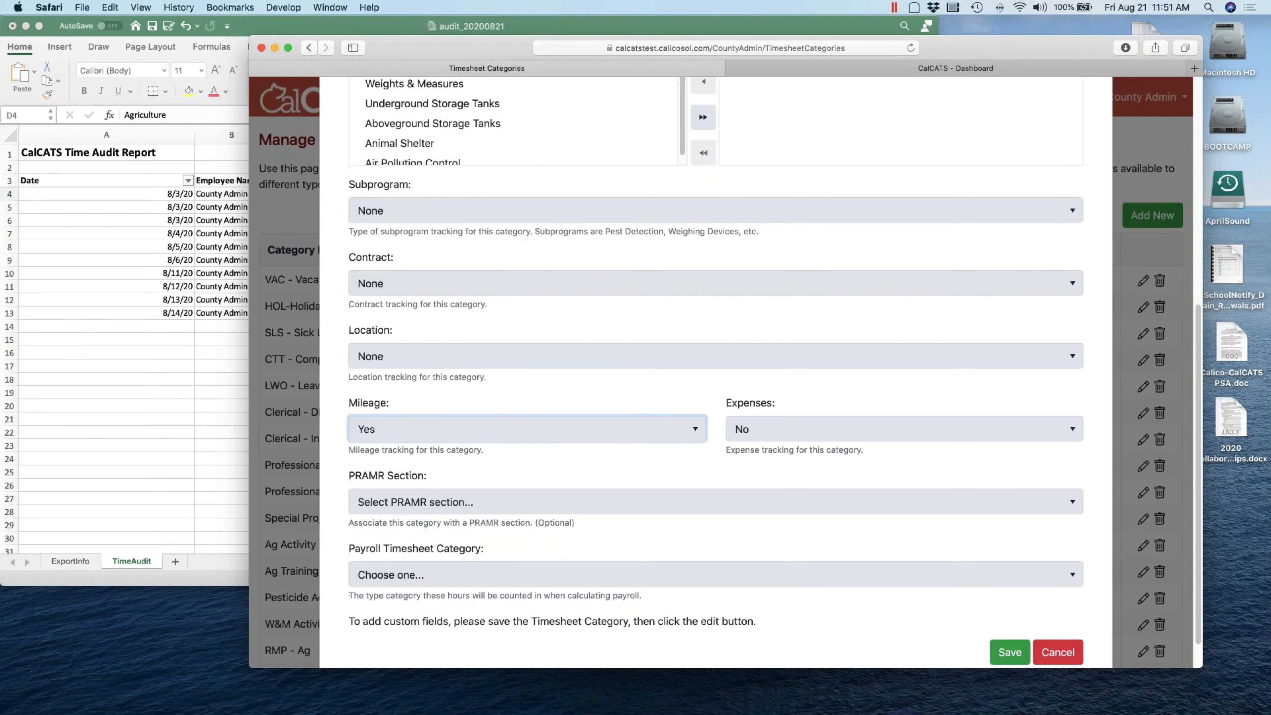
scroll(443, 486, down, 3)
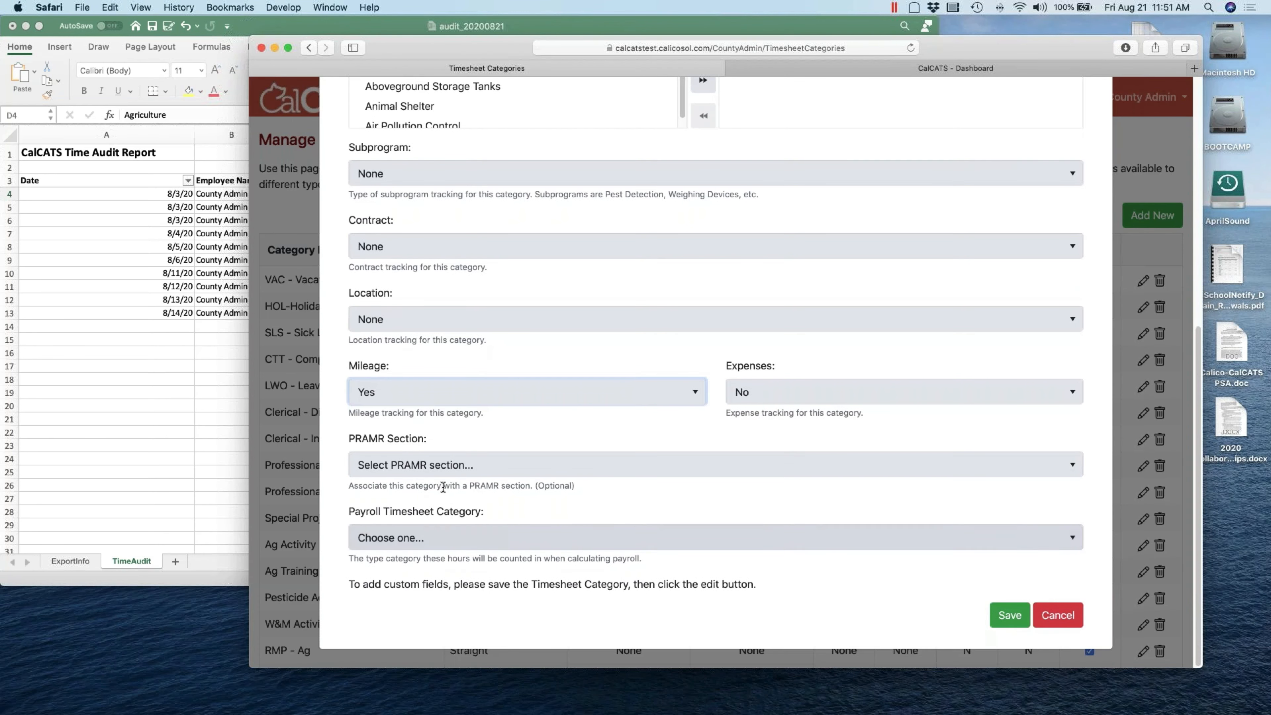
click(456, 536)
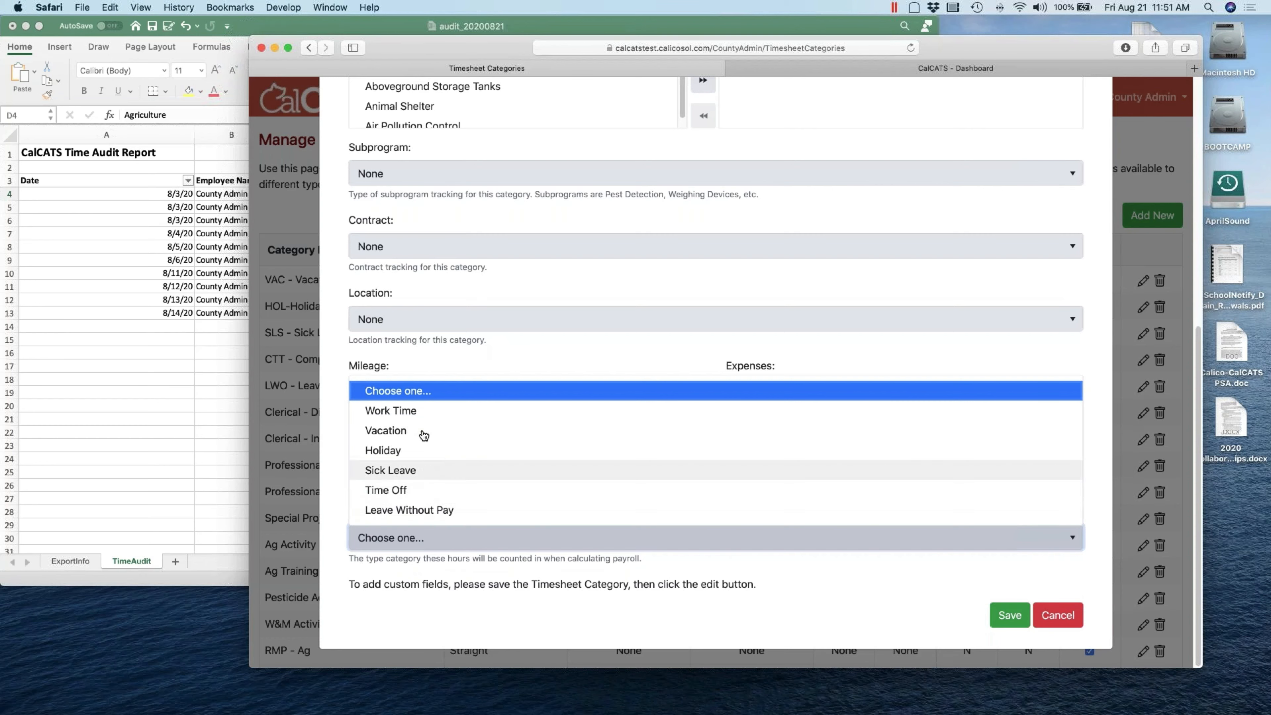
click(423, 411)
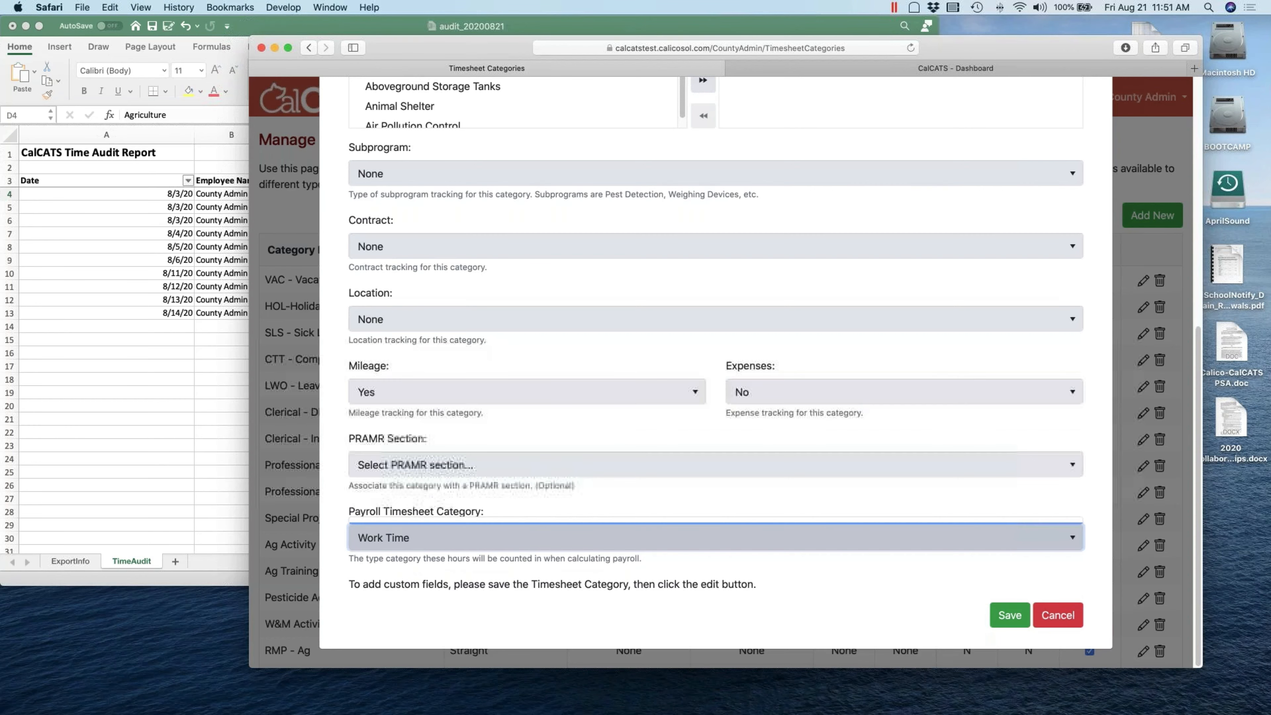
- Try to save the new Cannabis category, and close its details form without saving
click(1001, 616)
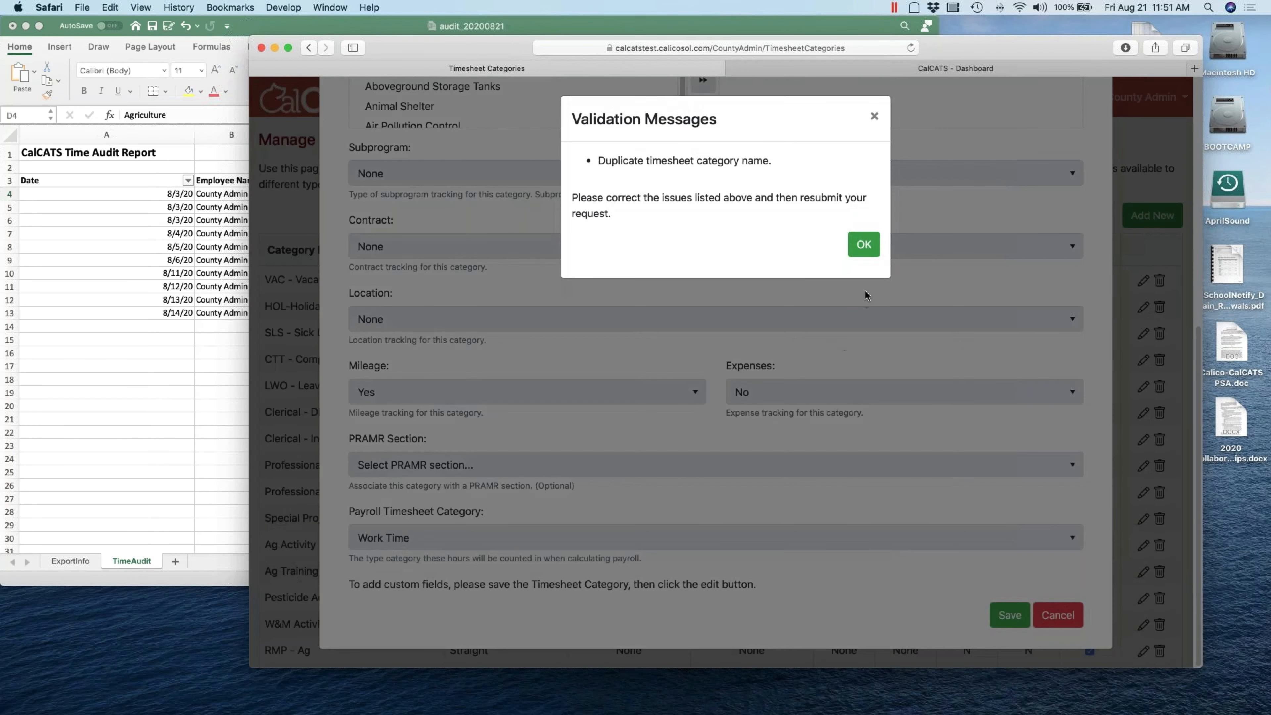
click(863, 245)
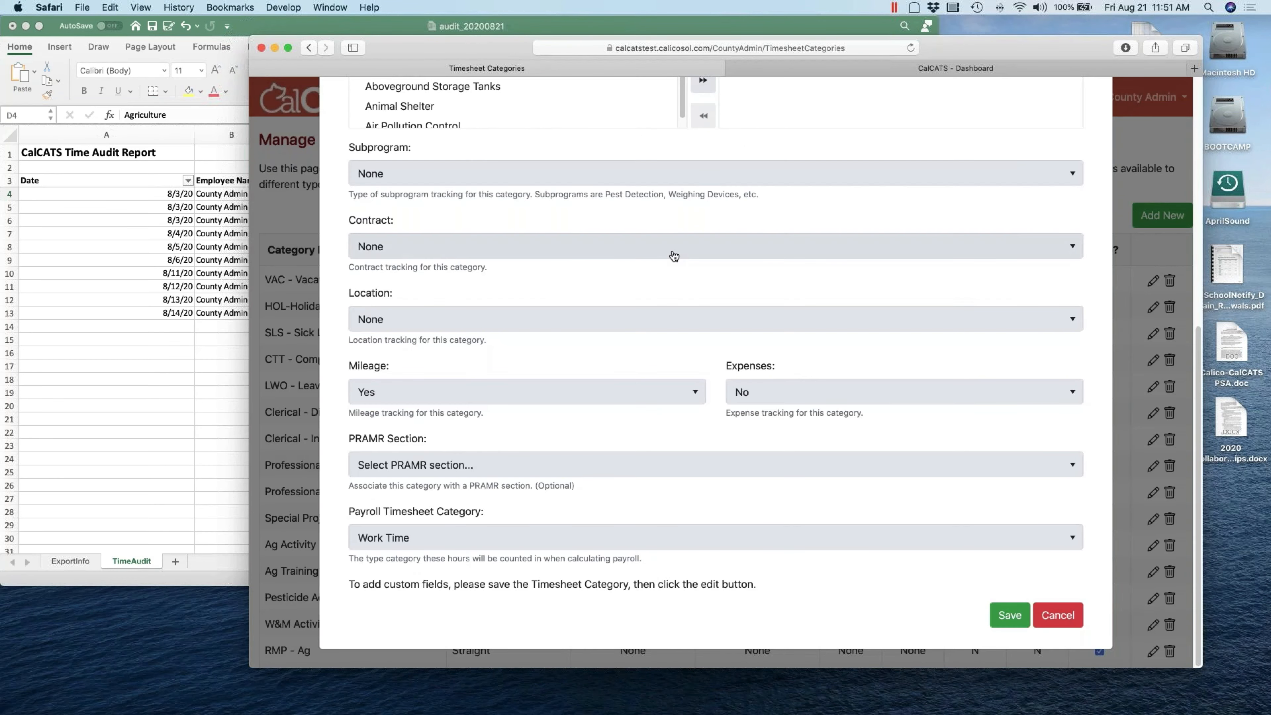
scroll(674, 255, up, 10)
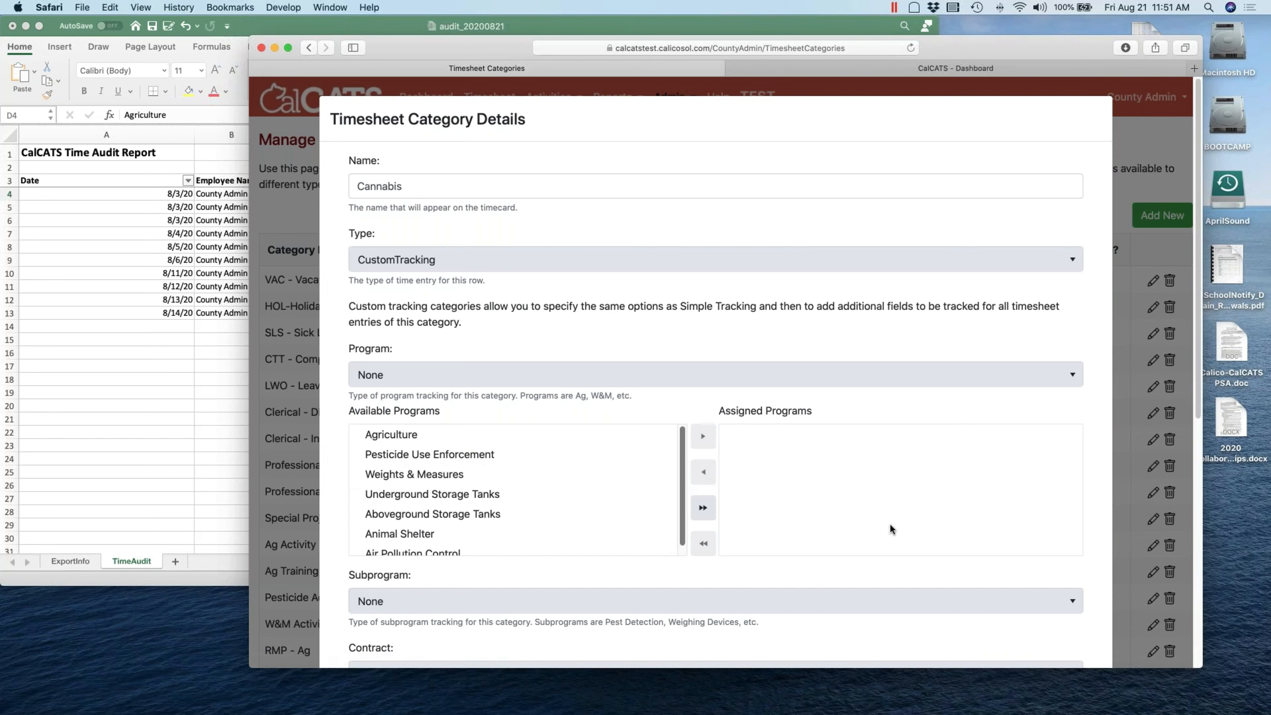
key(Escape)
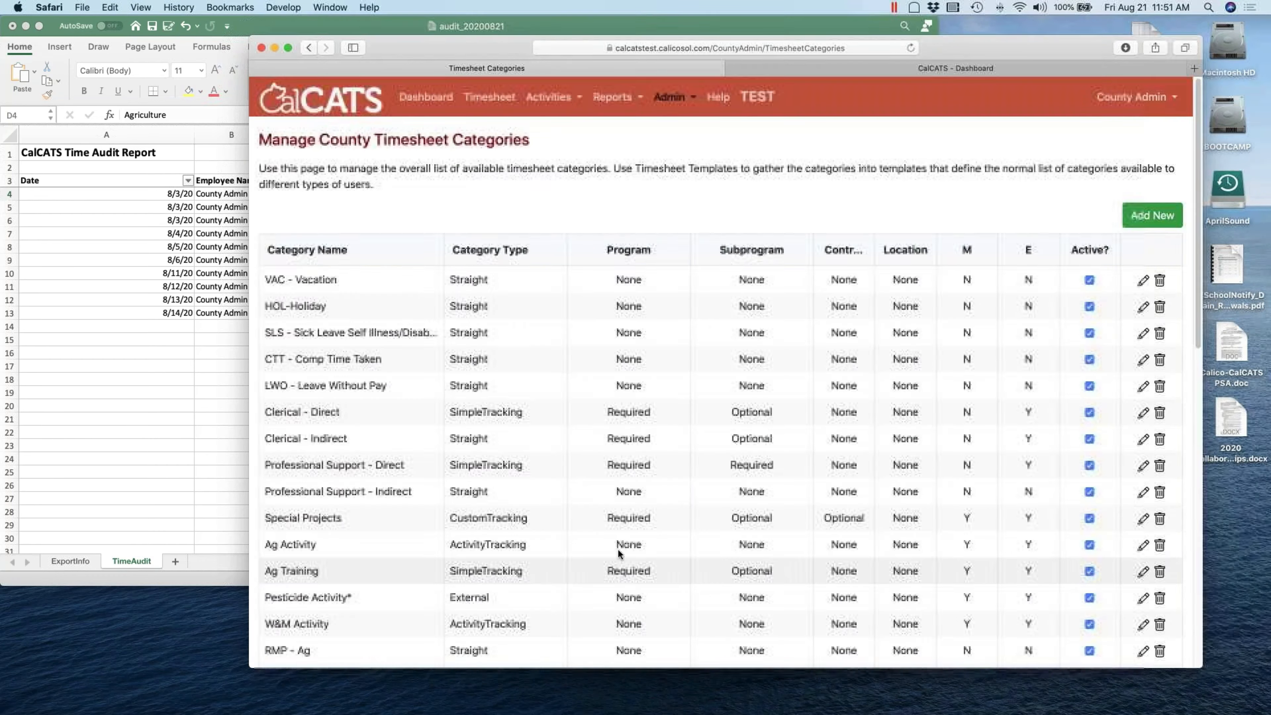
- Open the existing Cannabis timesheet category for editing and set its mileage tracking to Yes
scroll(449, 534, down, 2)
scroll(448, 534, down, 10)
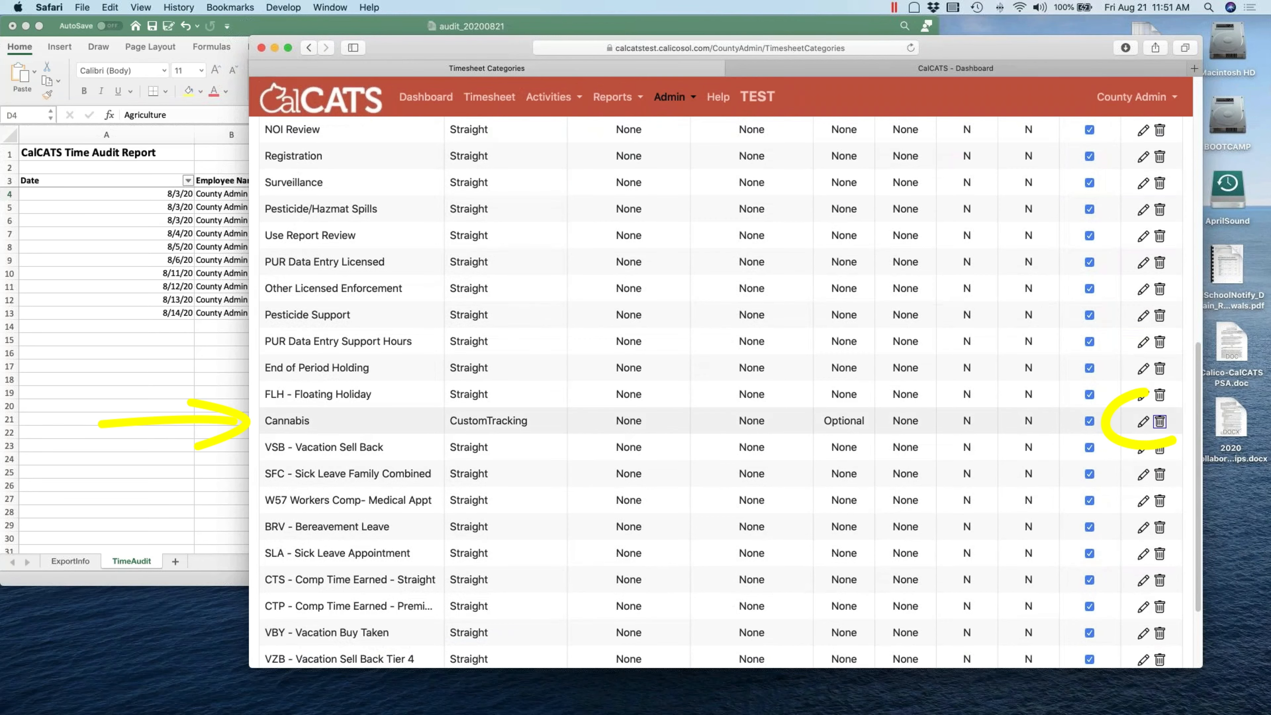
click(1141, 423)
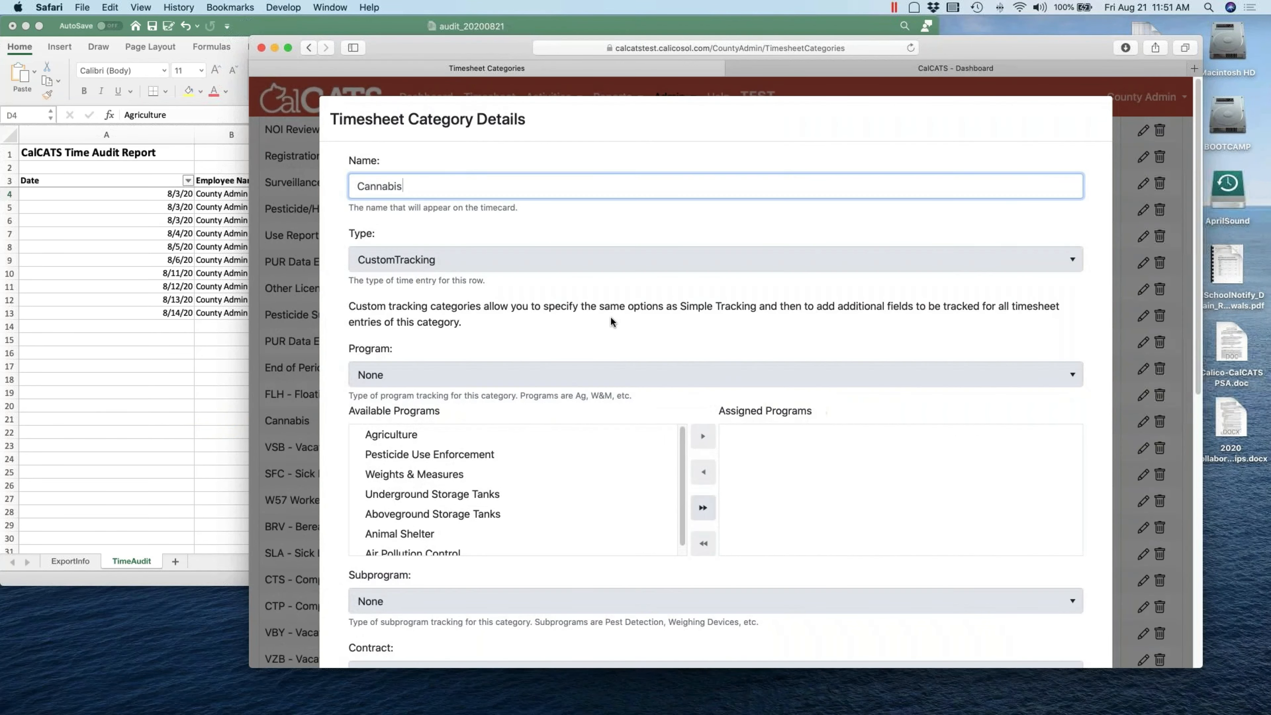
scroll(592, 383, down, 2)
scroll(600, 471, down, 10)
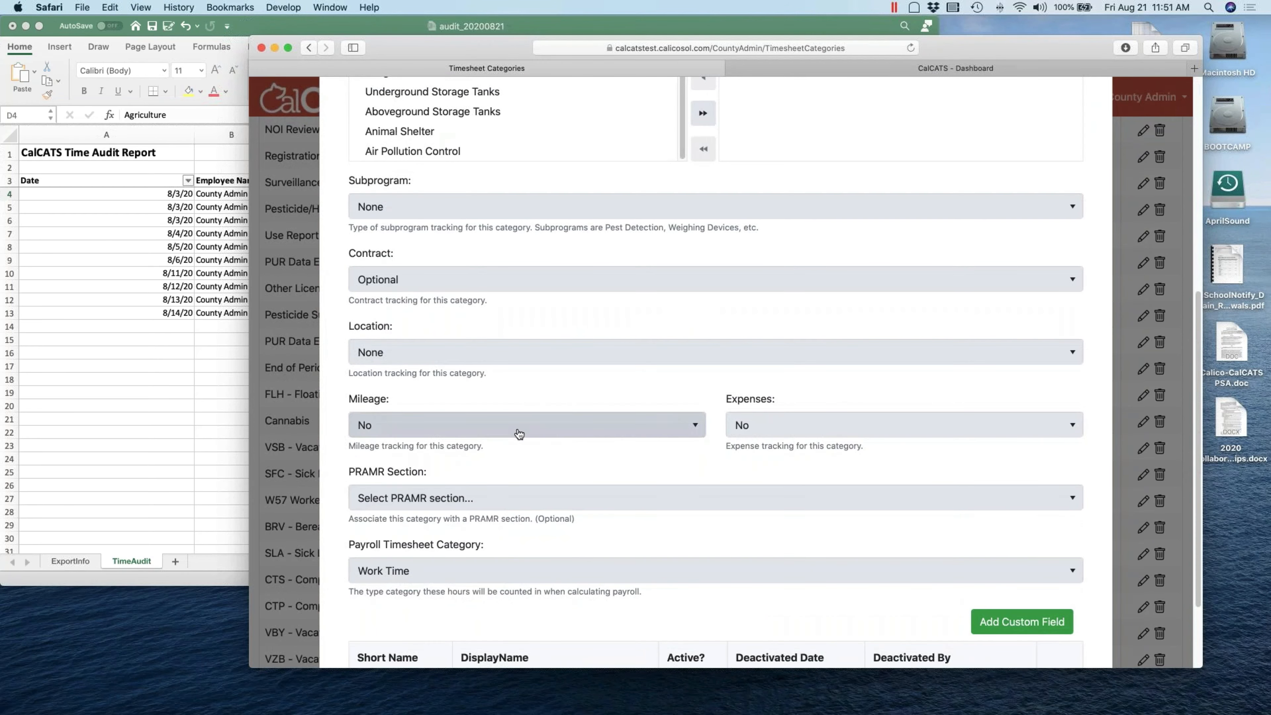
click(593, 437)
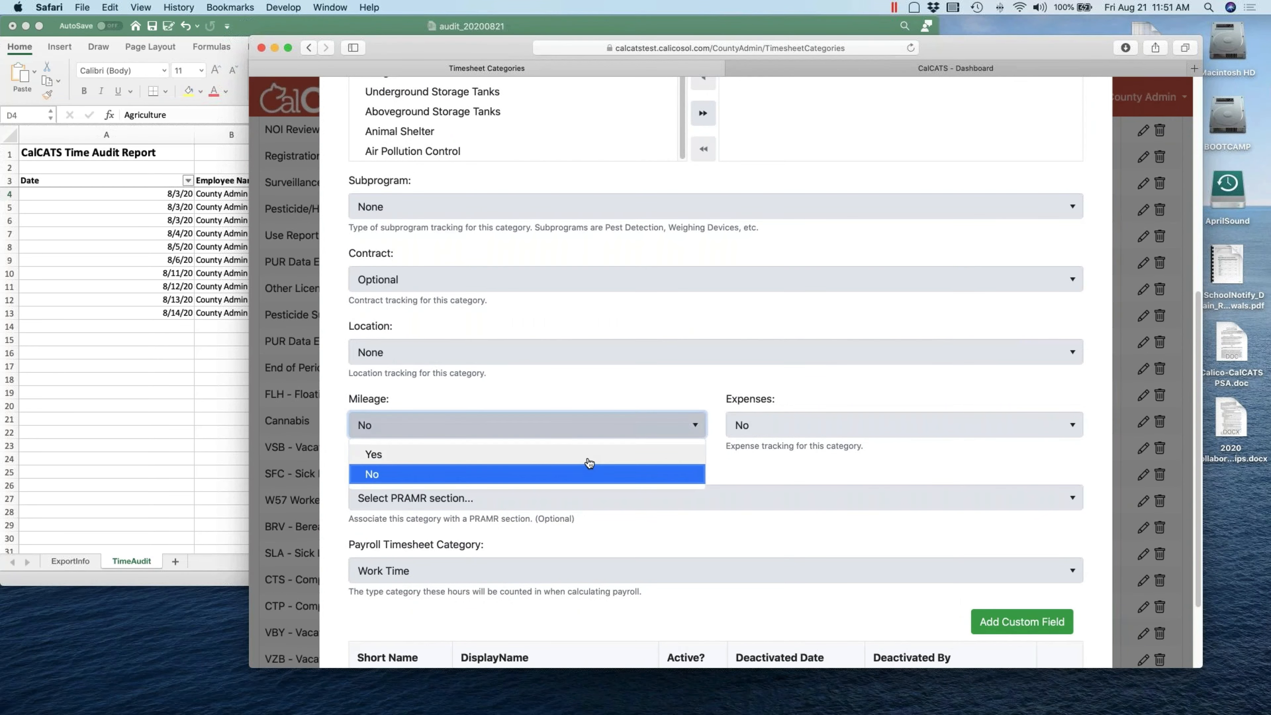
click(588, 453)
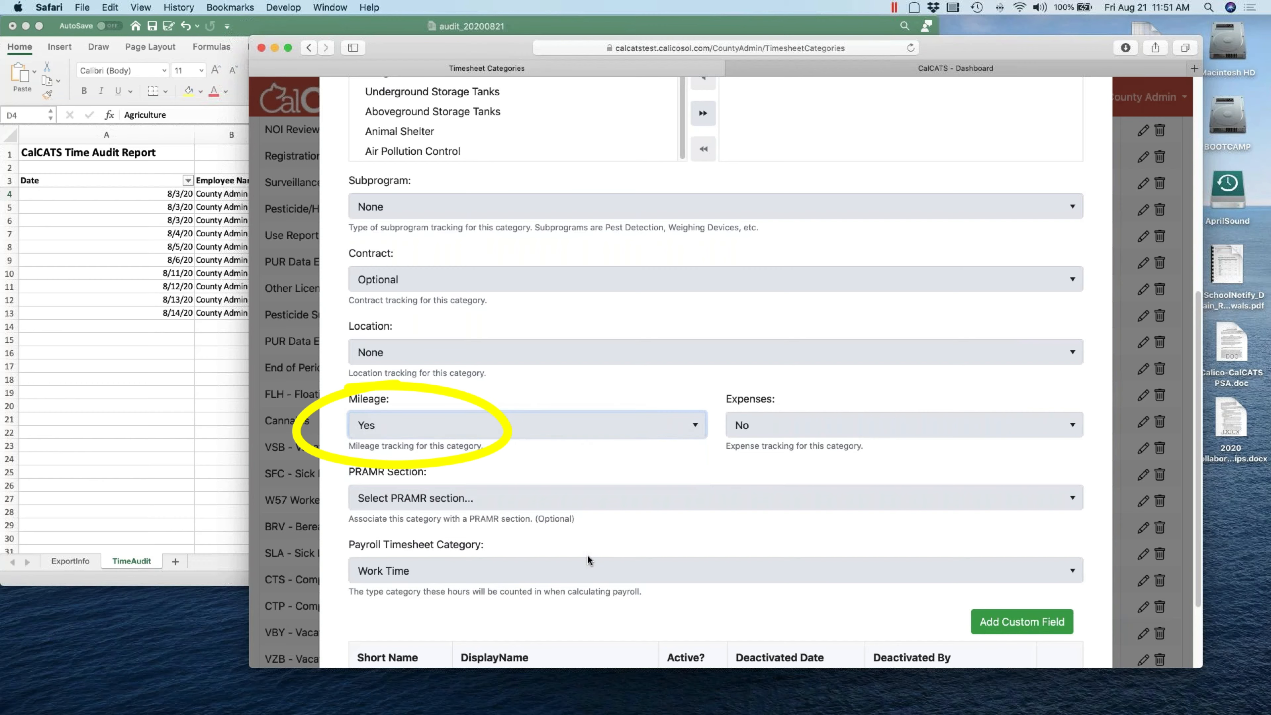
- Edit the category's Cannabis custom field, entering the short name "# Inspections" and the display name "# Inspections Performed"
scroll(729, 569, down, 3)
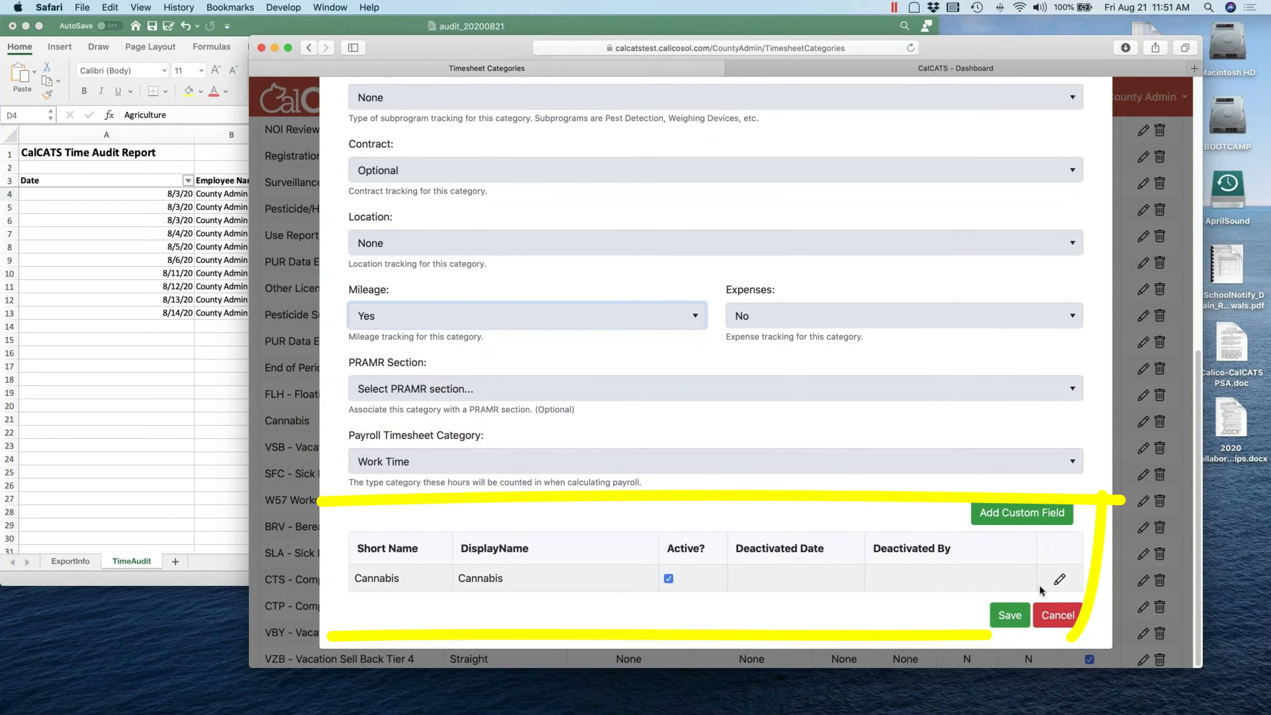
click(1058, 581)
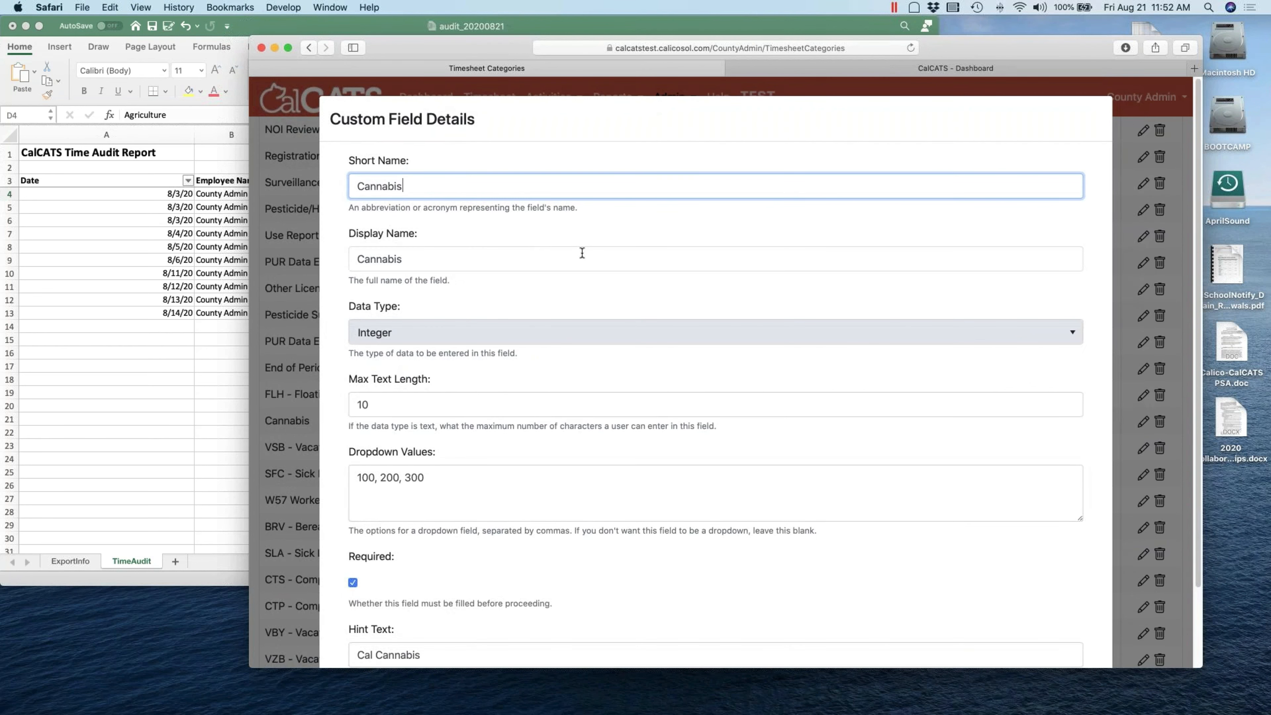
key(super+a)
text(# Inp)
key(BackSpace)
text(spections)
text(Perfor)
key(BackSpace)
key(BackSpace)
key(BackSpace)
key(BackSpace)
key(BackSpace)
key(BackSpace)
key(Tab)
text(# In)
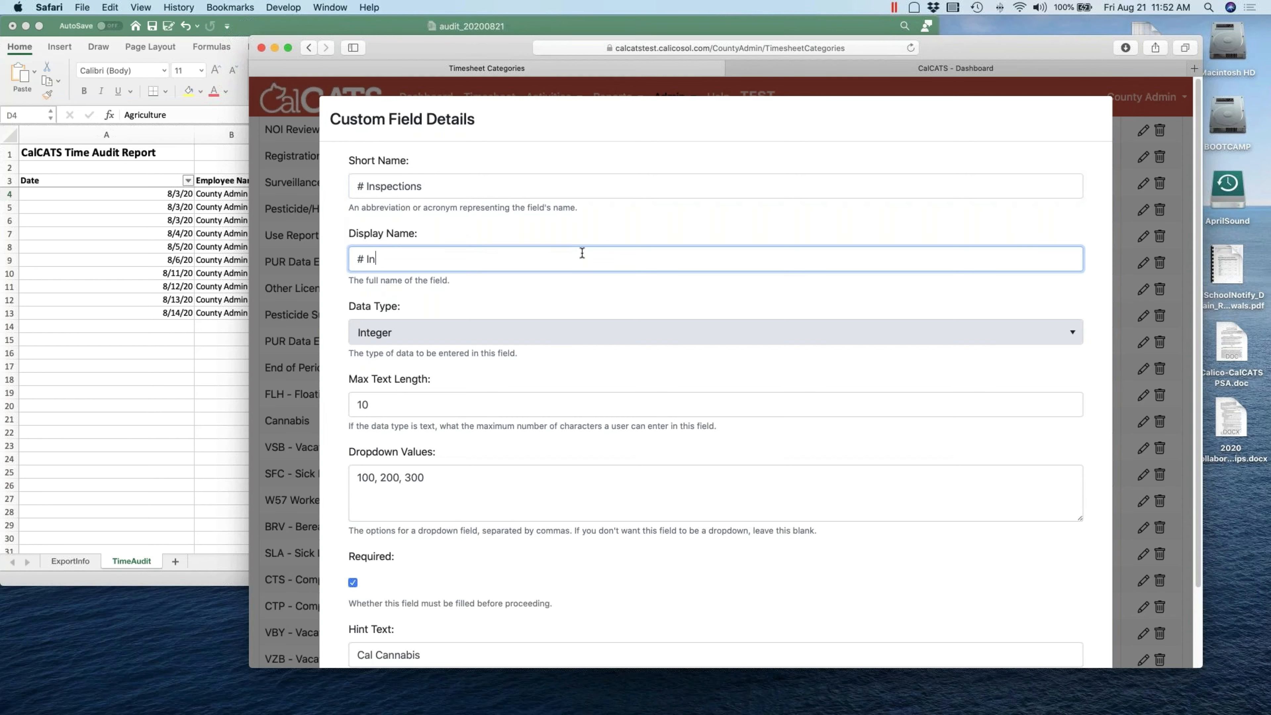
text(spections Performed)
- Replace the "# " prefix in the custom field's short name with "Num" so it reads NumInspections
key(shift+Tab)
key(Left)
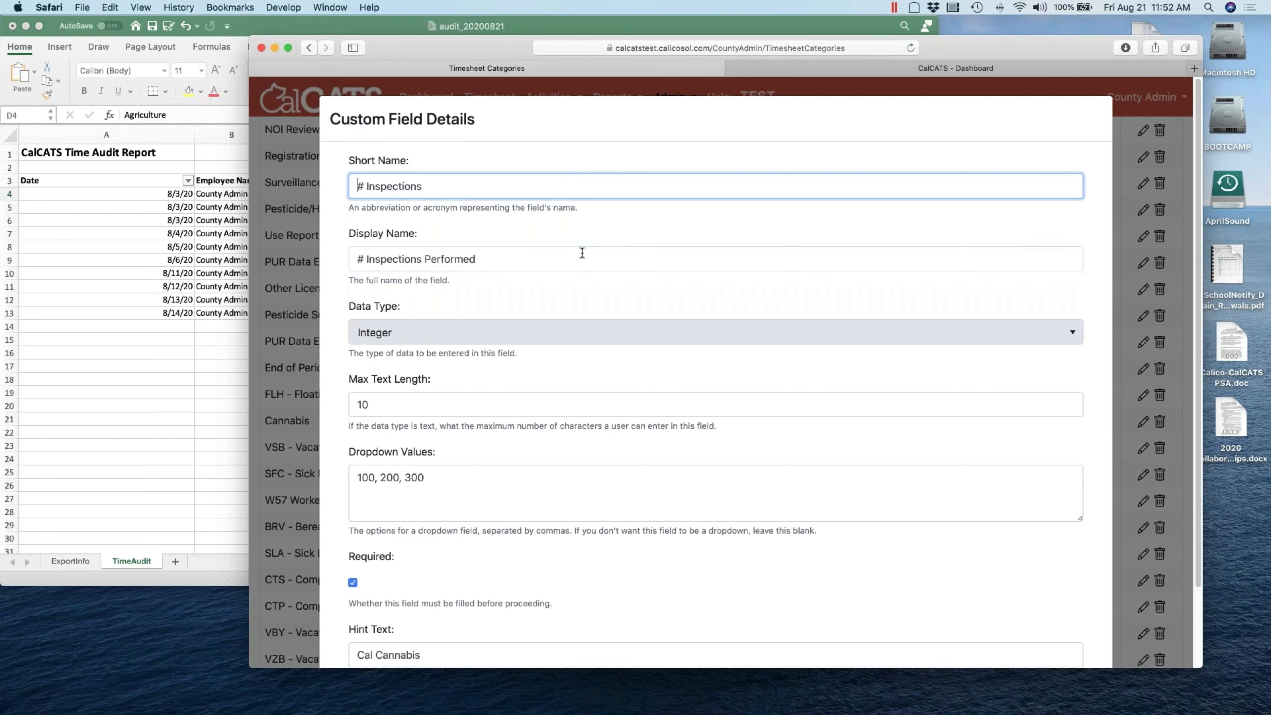
key(shift+Right)
key(shift+Right)
text(Num)
key(Tab)
key(Tab)
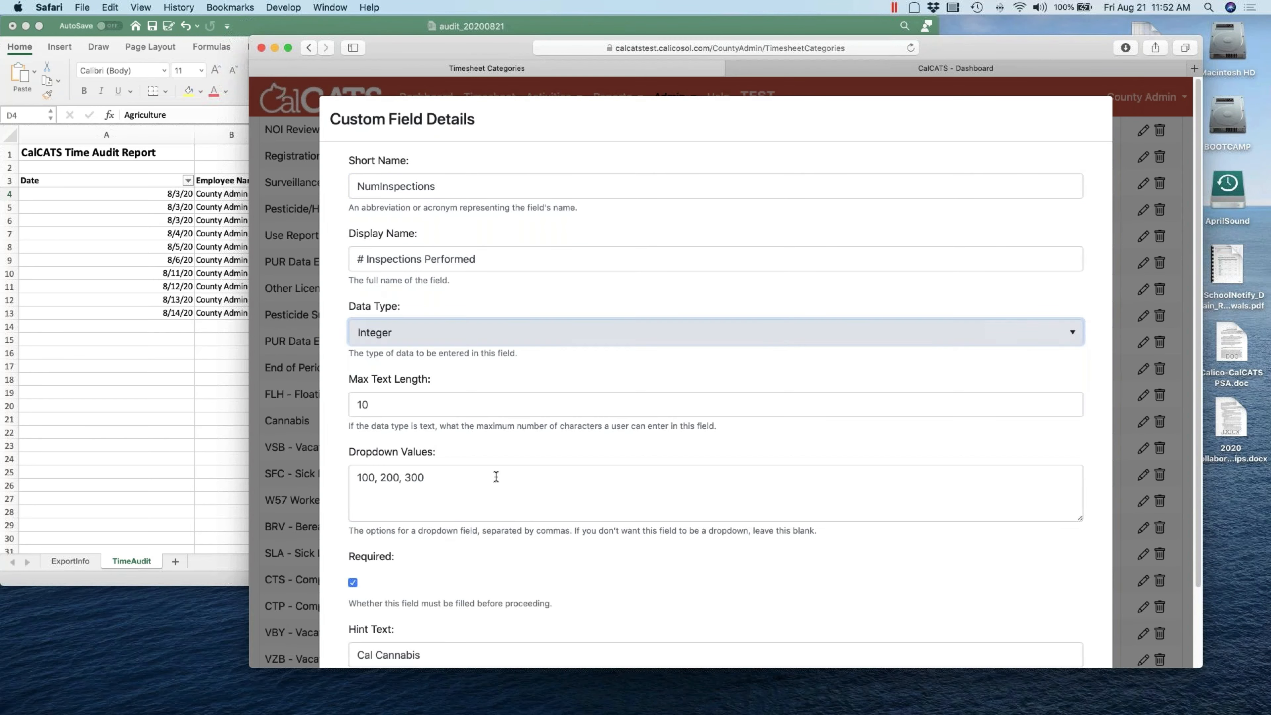
- Clear all dropdown values from the custom field
drag(430, 477, 353, 473)
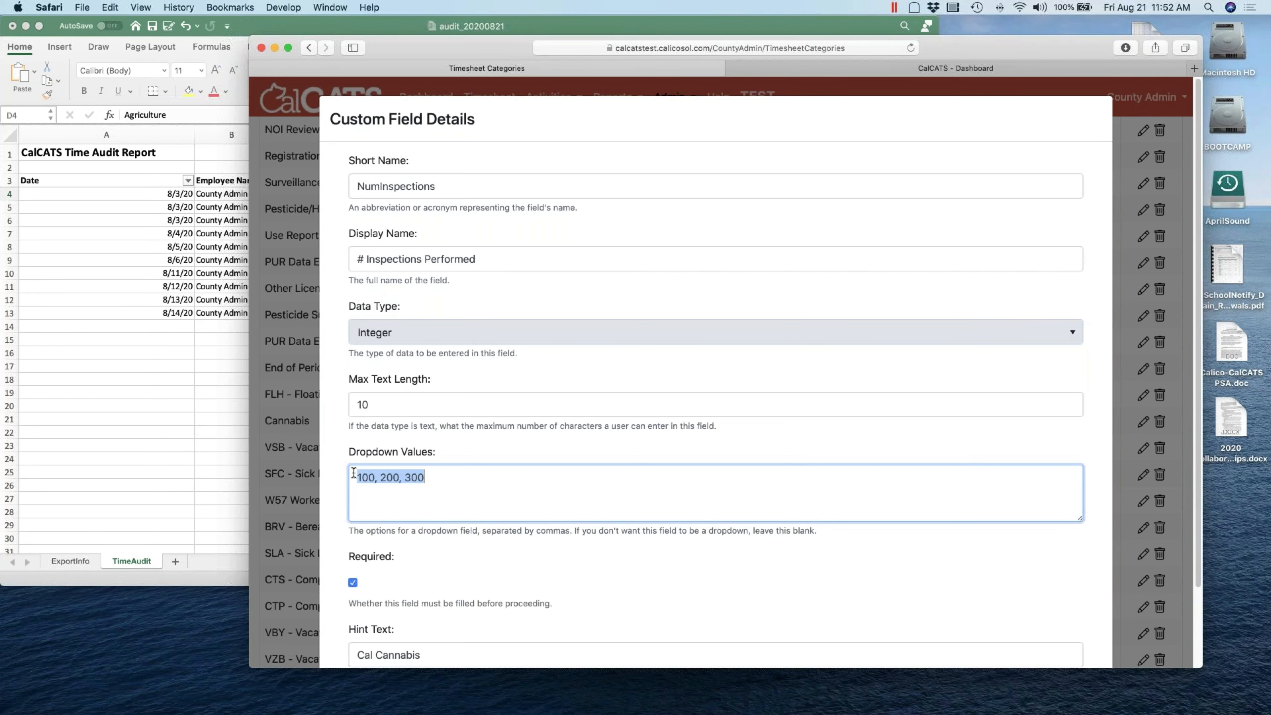
key(BackSpace)
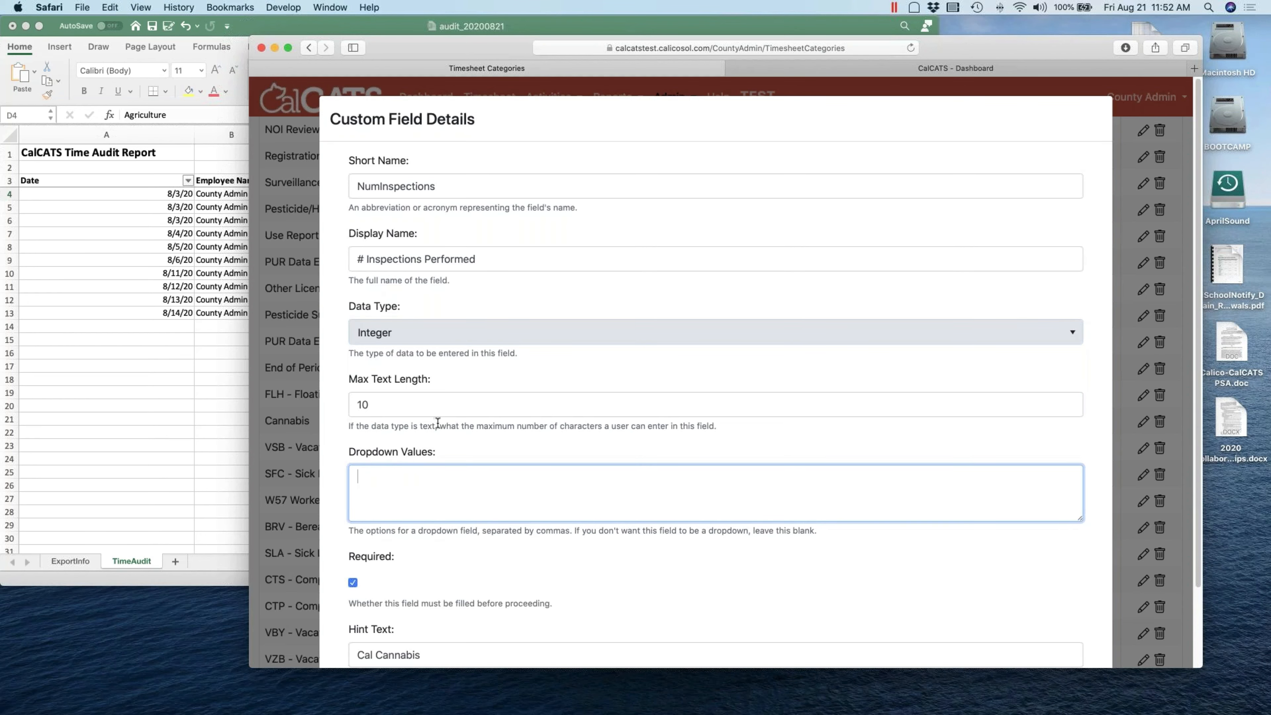
scroll(438, 422, down, 2)
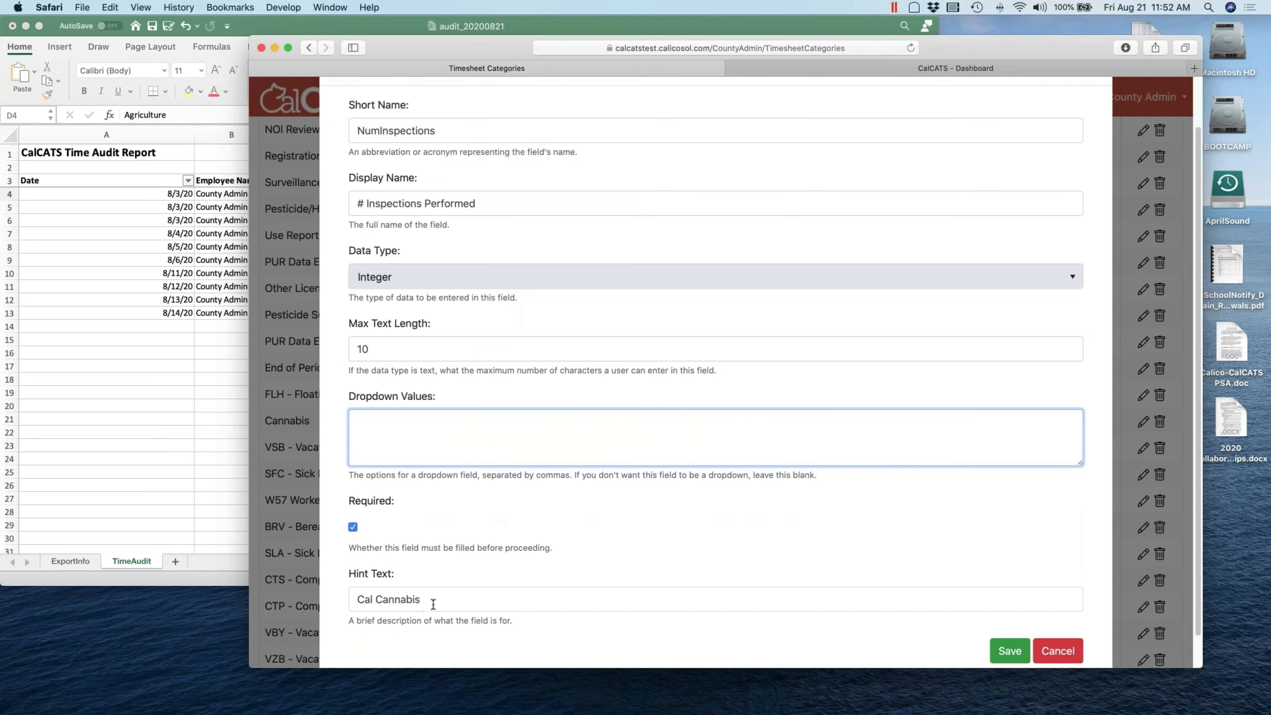
- Set the custom field's hint text to "Enter the number of cannabis inspections performed today" and save the field
drag(432, 600, 358, 599)
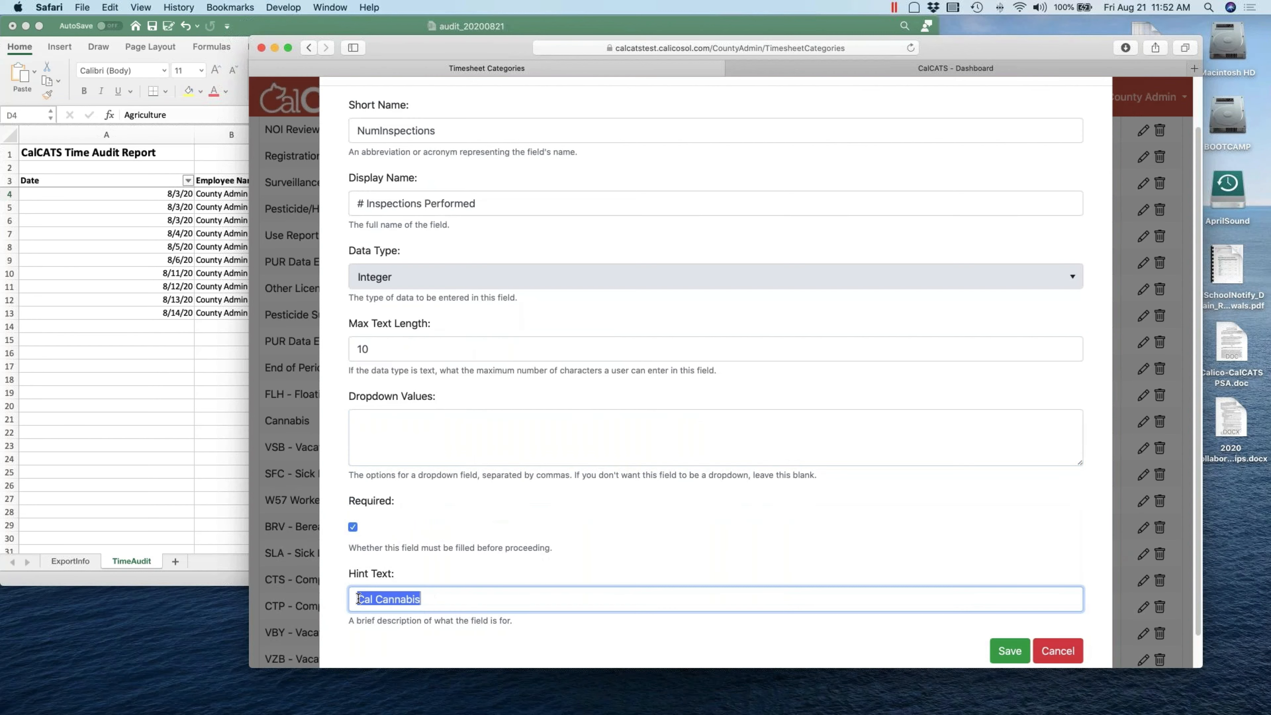
text(Enter the number oif)
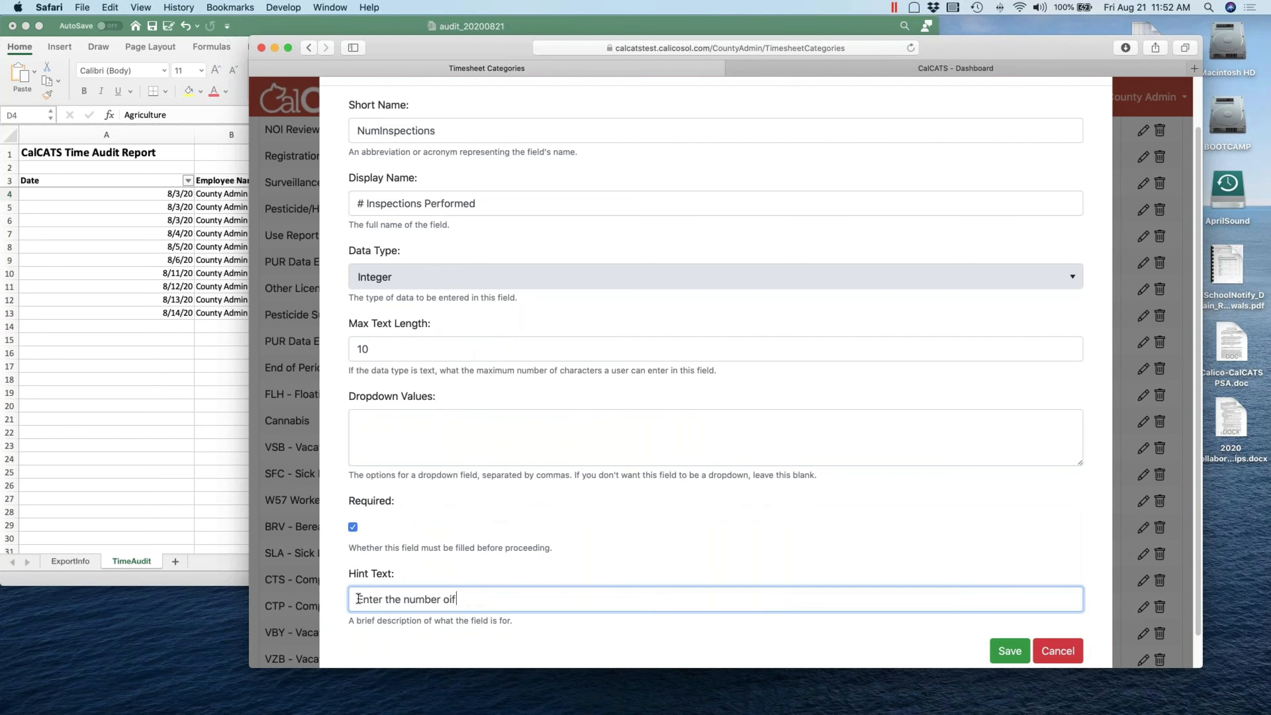
text(cannabis inspections performed f)
text(today)
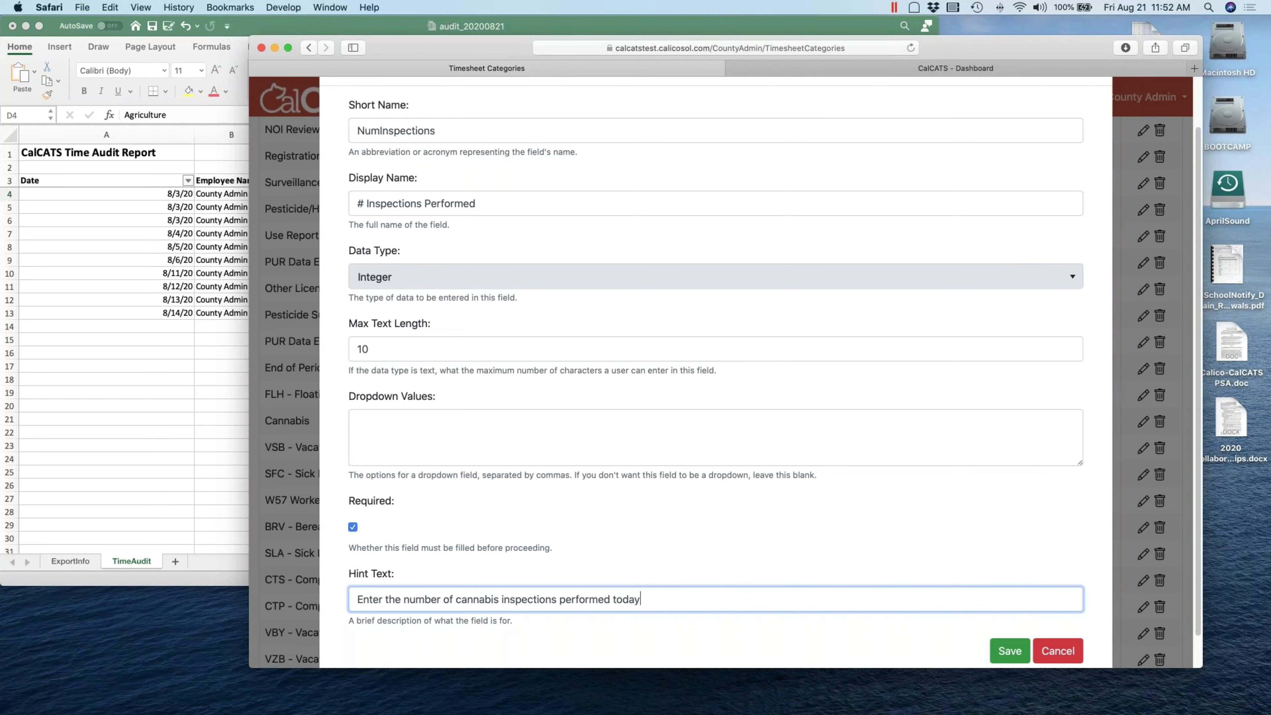
scroll(811, 531, up, 3)
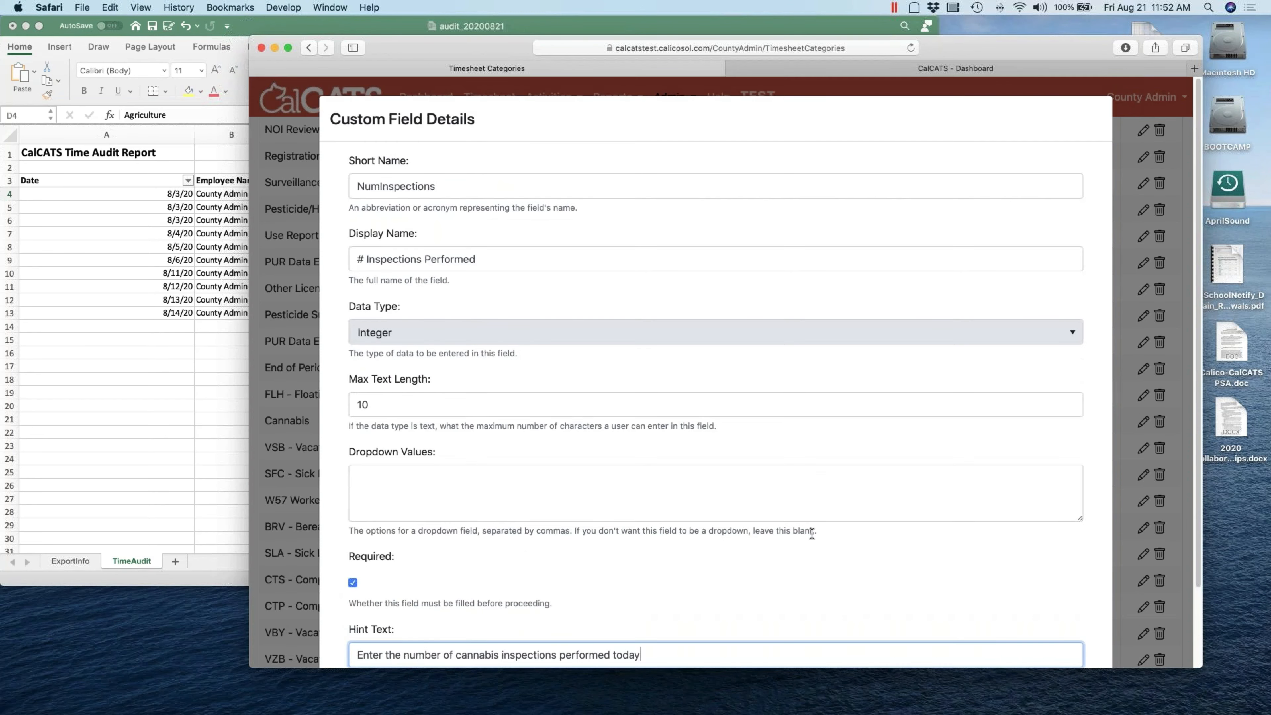
scroll(812, 534, down, 3)
click(1010, 615)
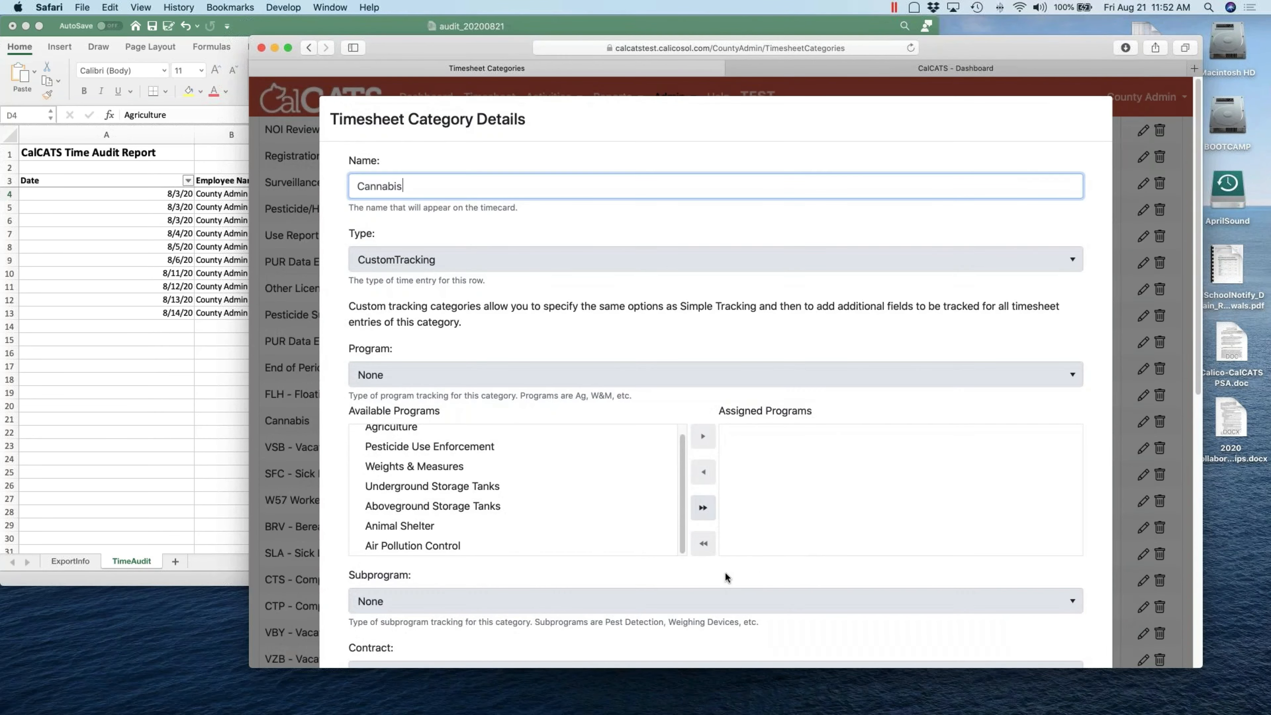
- Set the Cannabis category's mileage tracking to No and save the category
scroll(727, 577, down, 10)
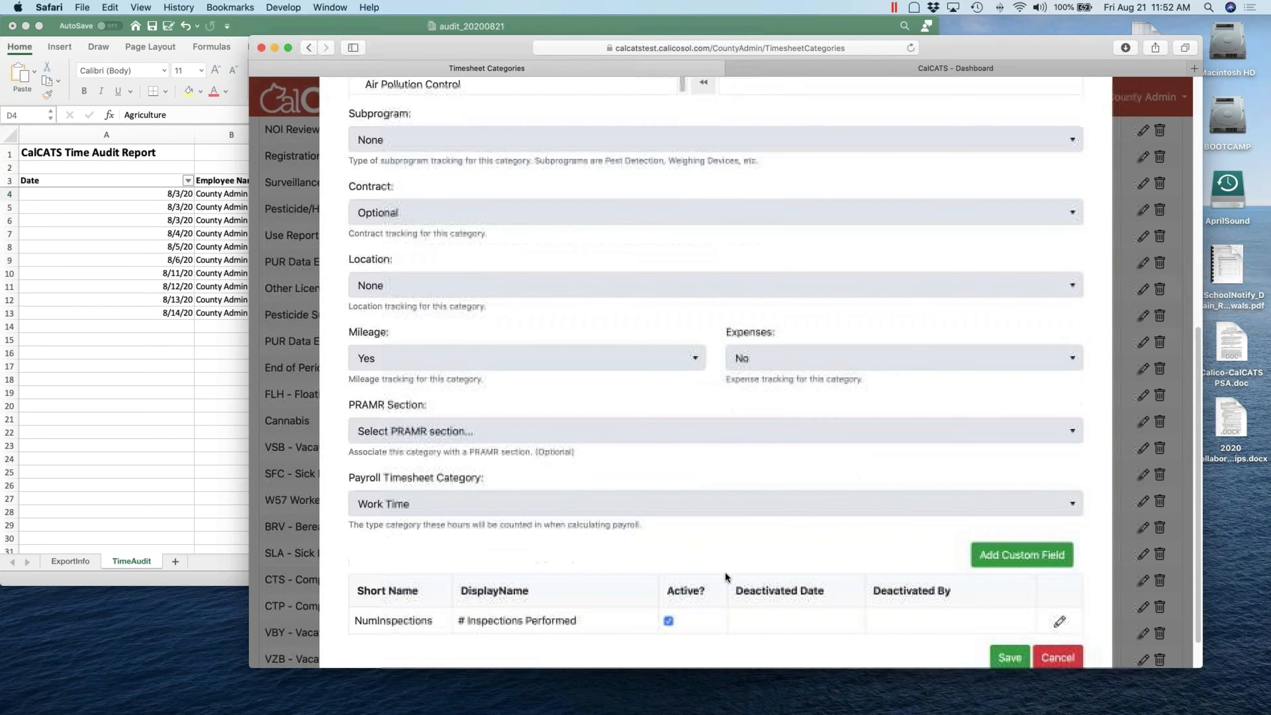
click(520, 370)
click(470, 405)
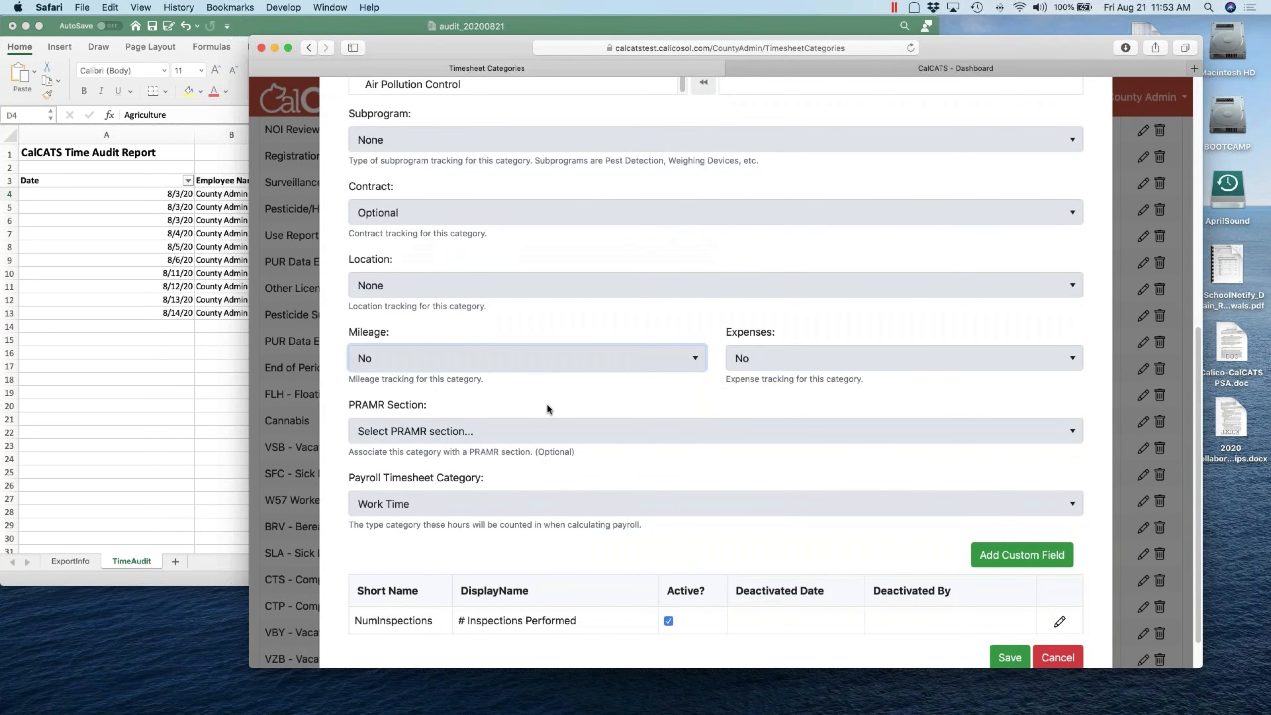
click(1006, 657)
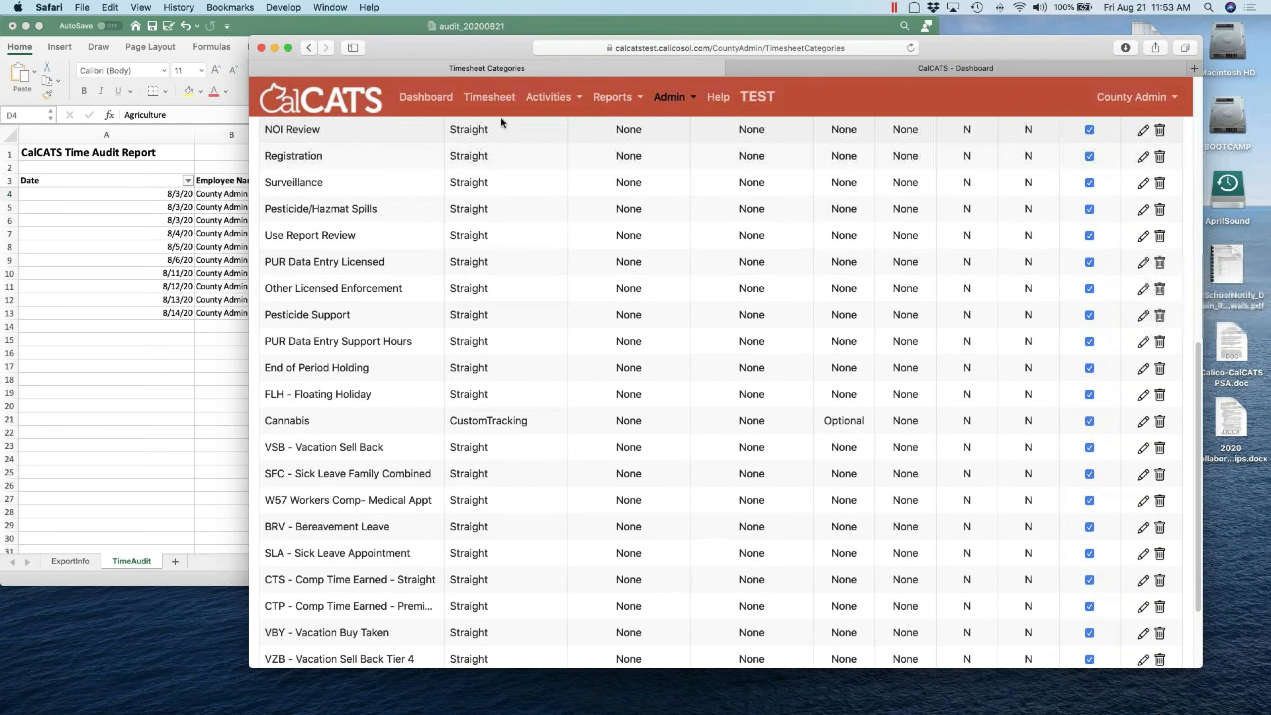
- Add a Cannabis row to the 16-2020 payroll period timesheet
click(489, 97)
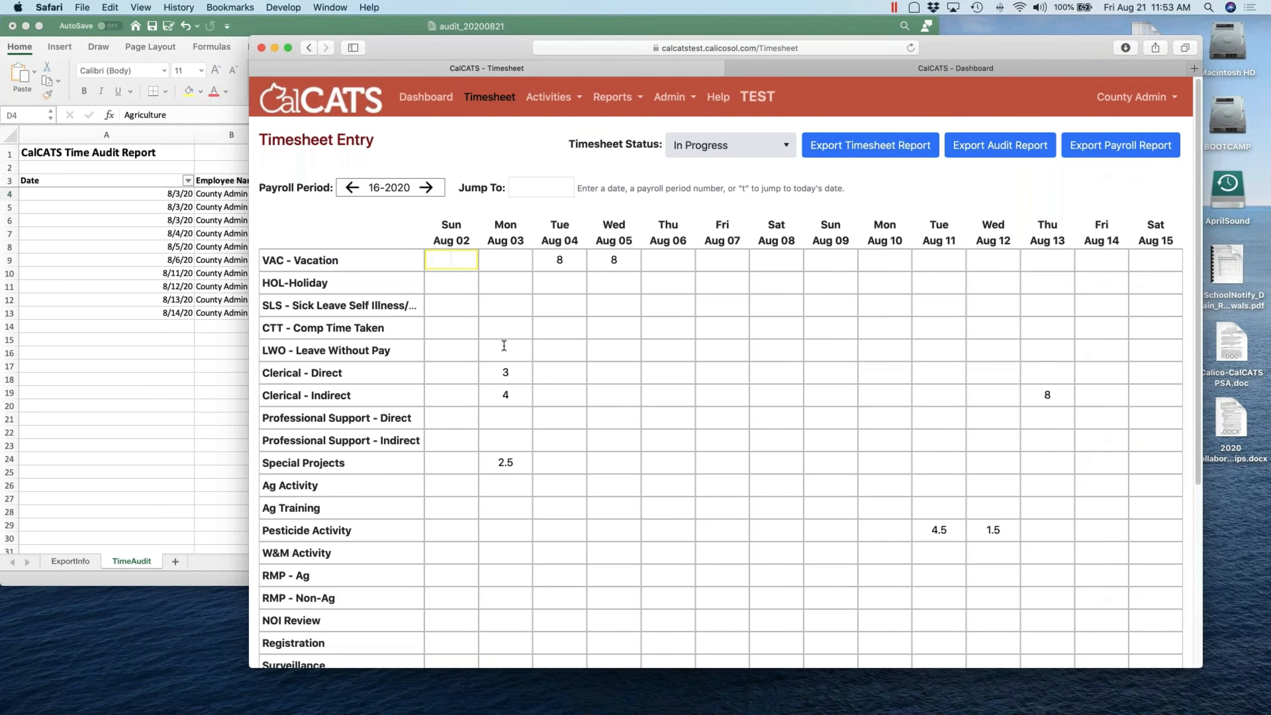
scroll(503, 345, down, 5)
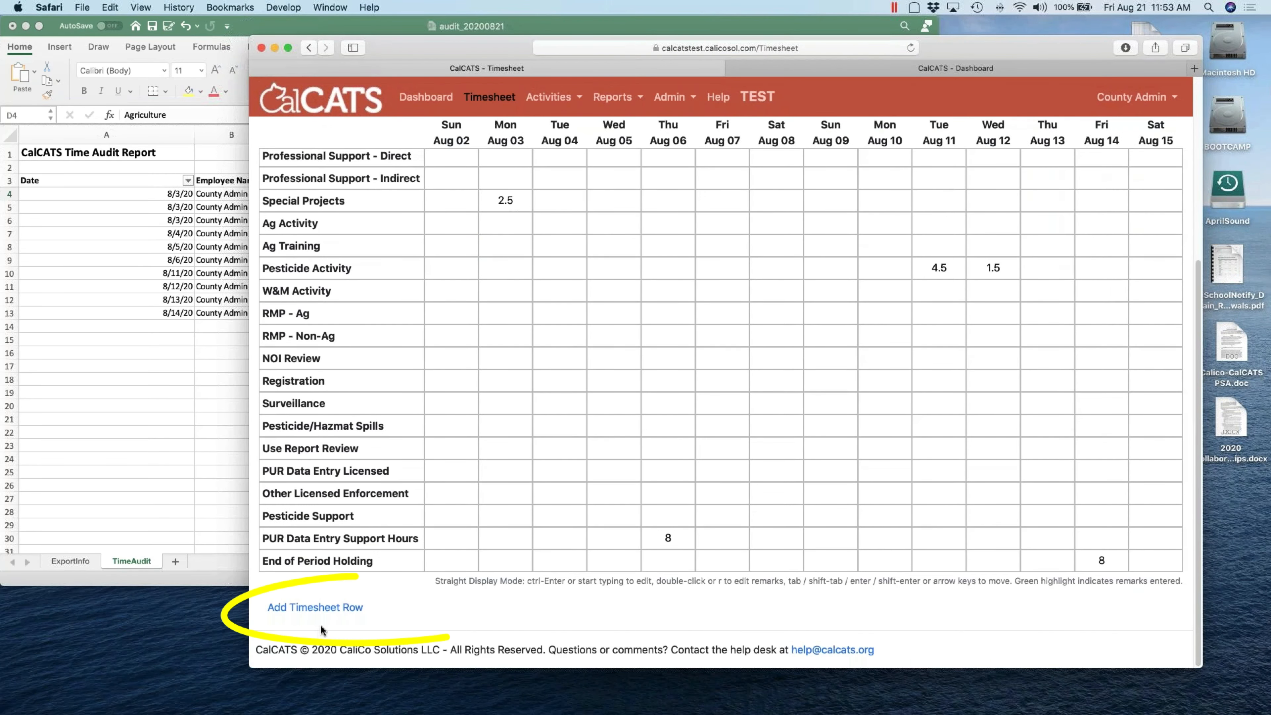
click(321, 607)
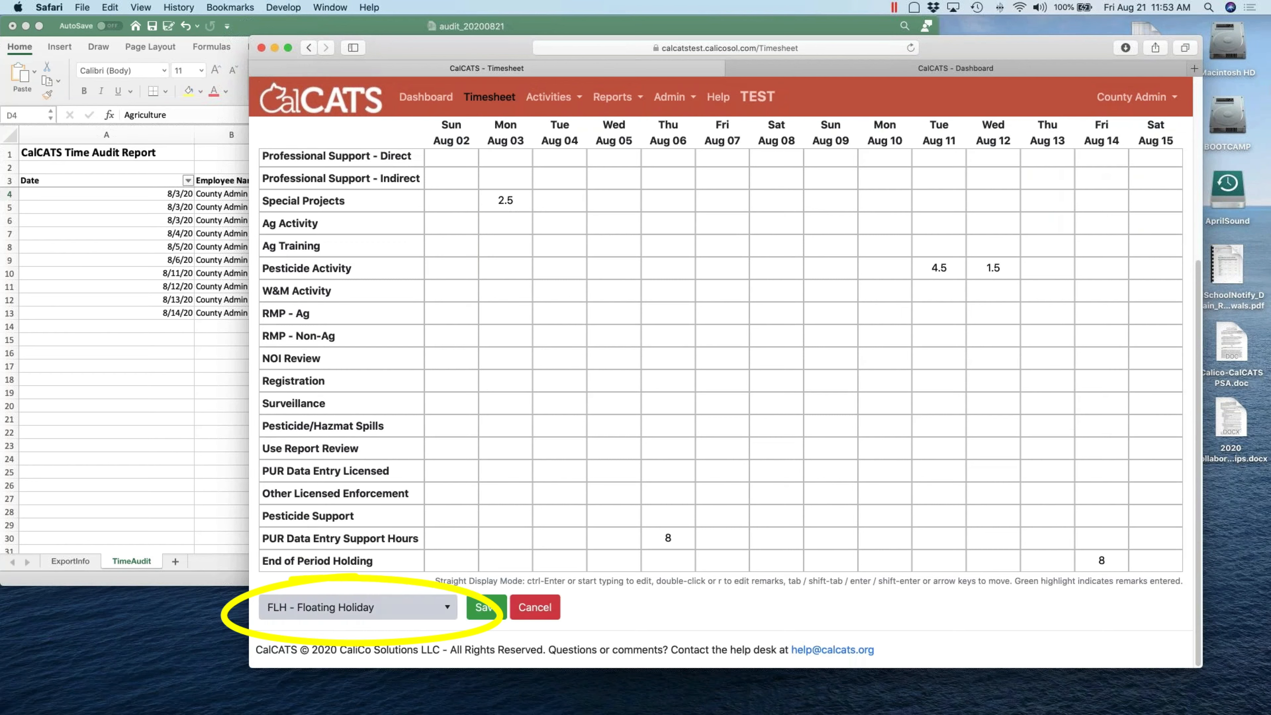
click(404, 612)
click(374, 488)
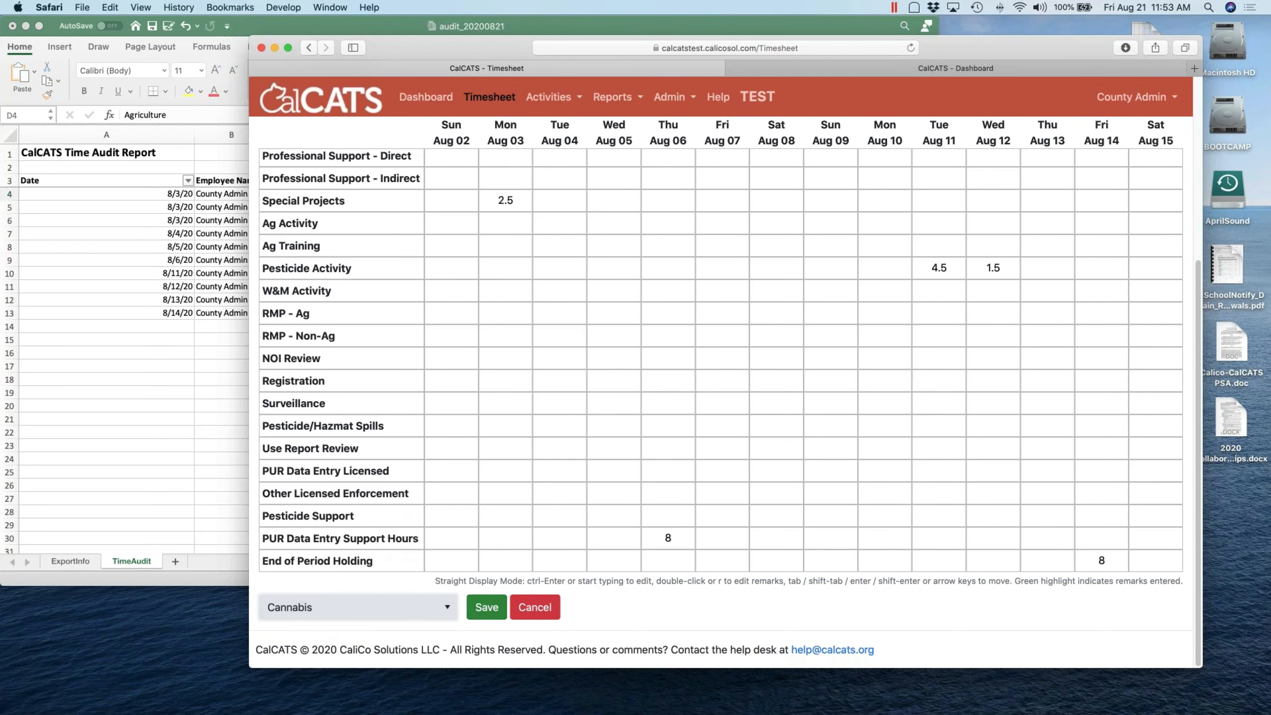
click(486, 607)
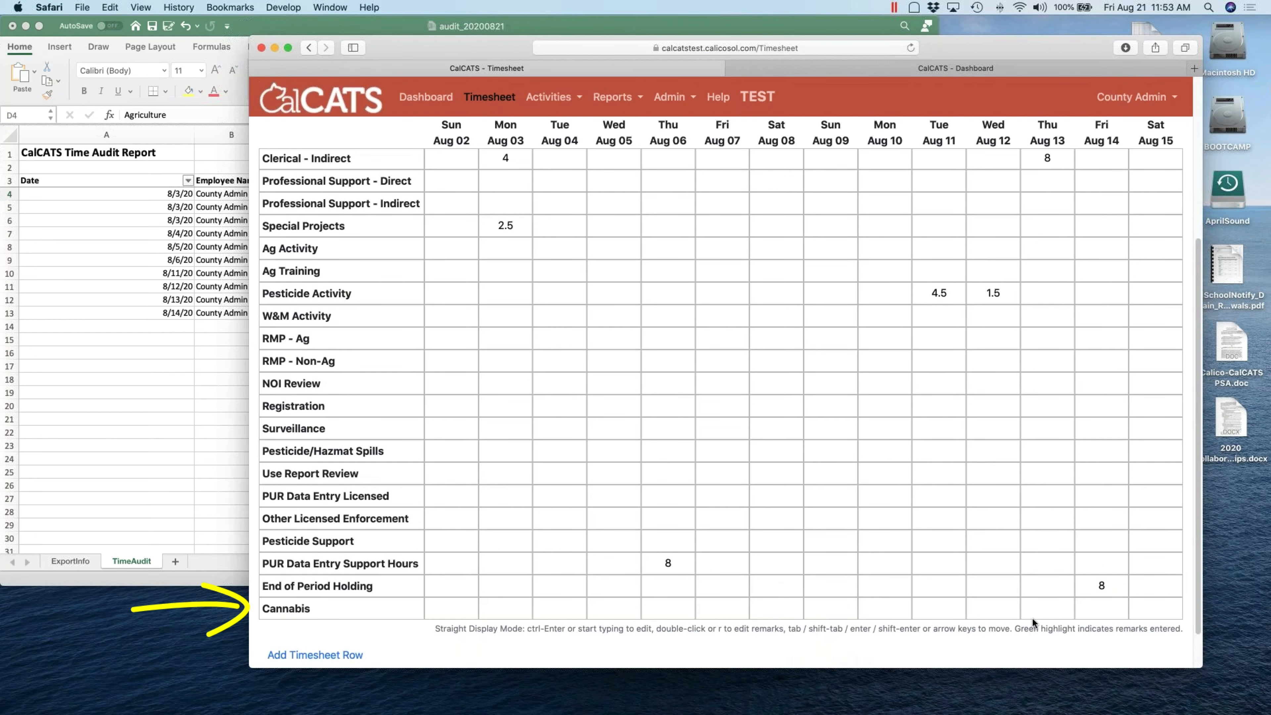
- Save a Cannabis entry for Wed Aug 12 with 3 inspections performed, 4.5 hours and the remark "Remarks..."
double_click(1015, 612)
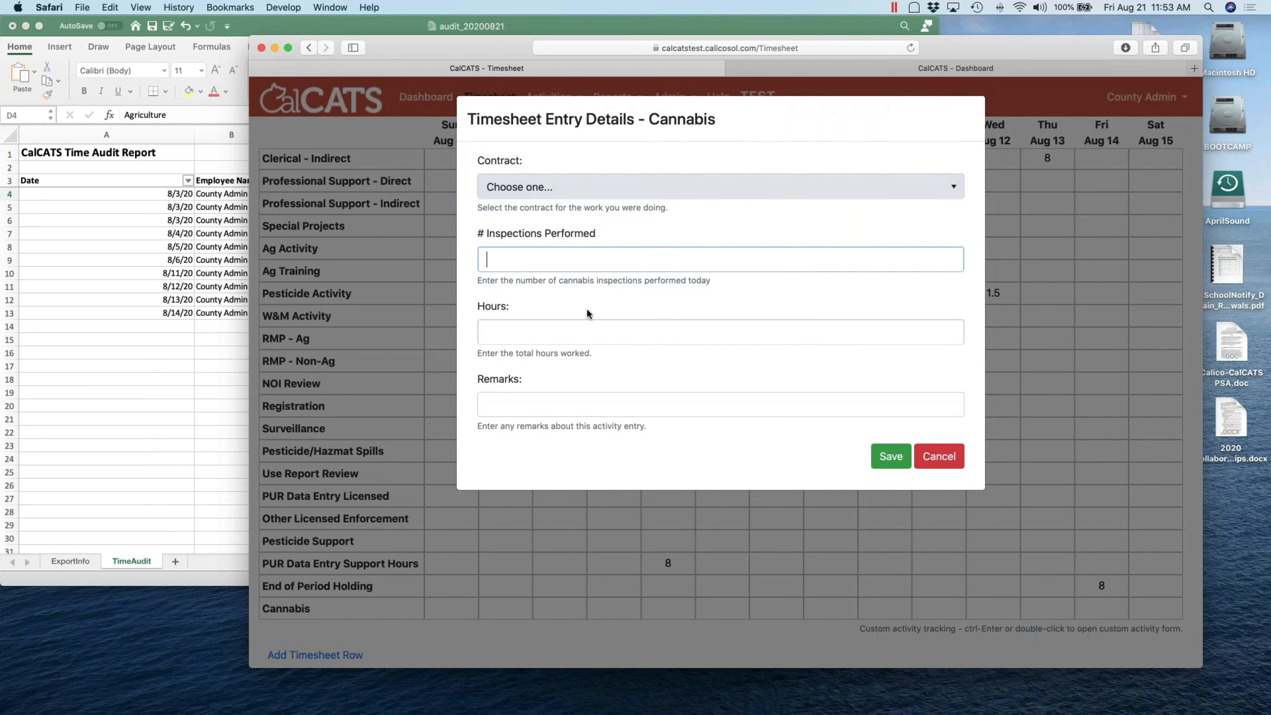
text(3)
click(580, 331)
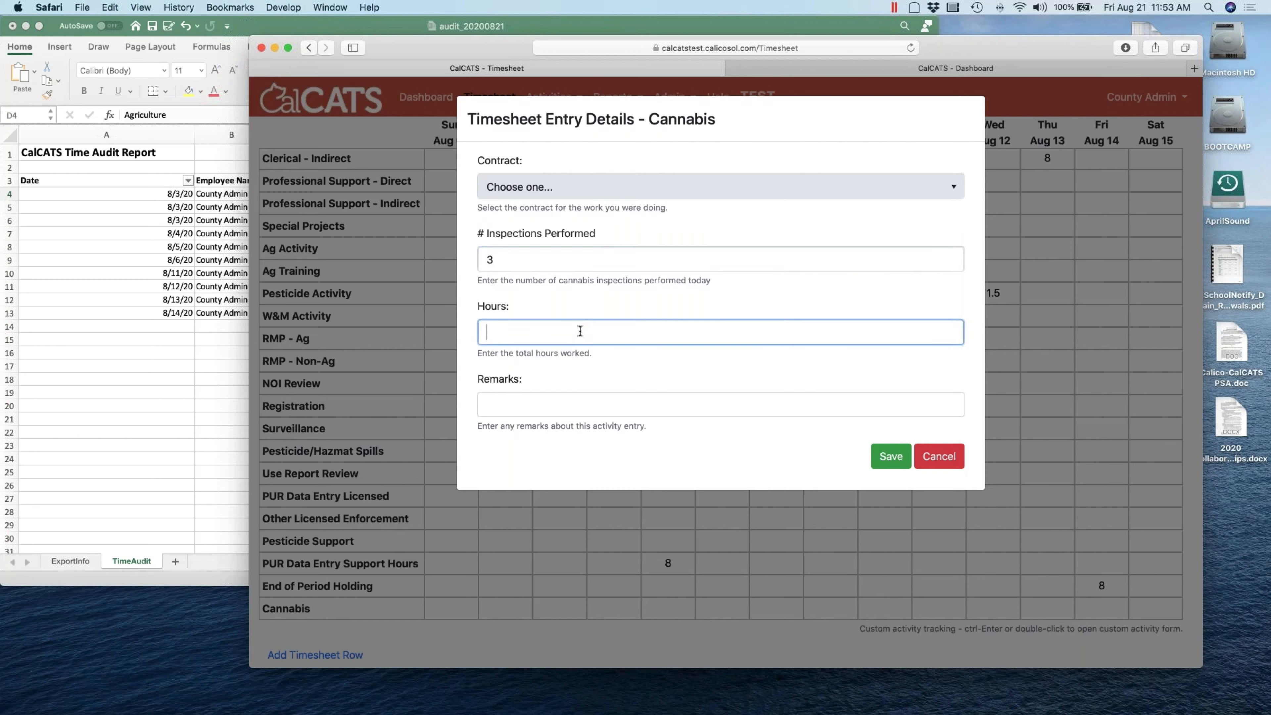
text(4.5)
key(Tab)
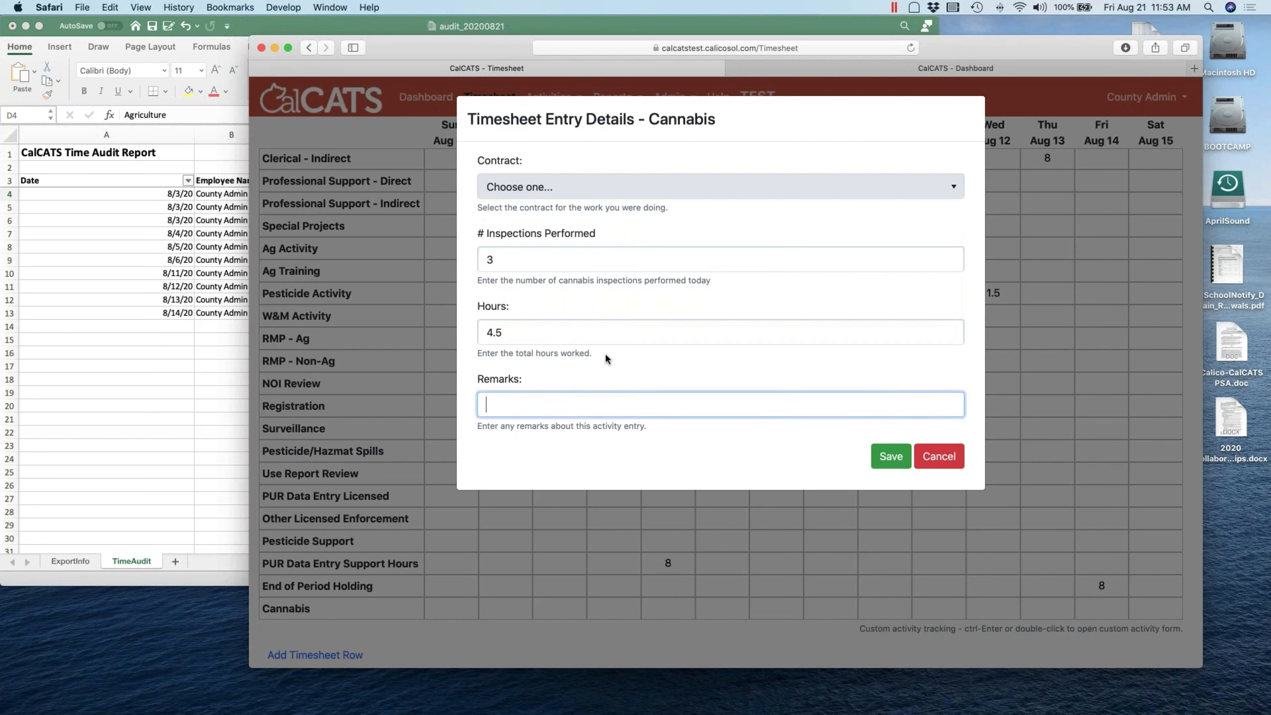
text(Remarks)
key(BackSpace)
key(BackSpace)
key(BackSpace)
text(rks...)
click(888, 454)
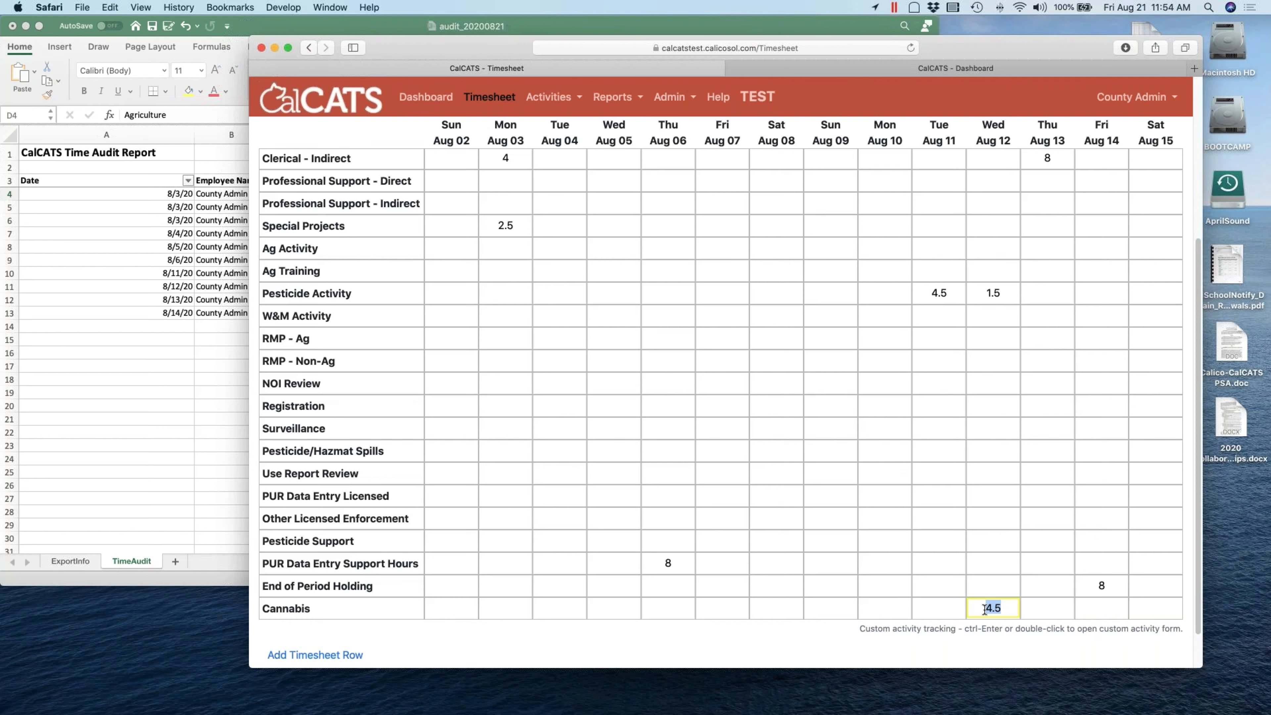
- Review the details of the Aug 12 Cannabis timesheet entry and close them without saving
double_click(1002, 608)
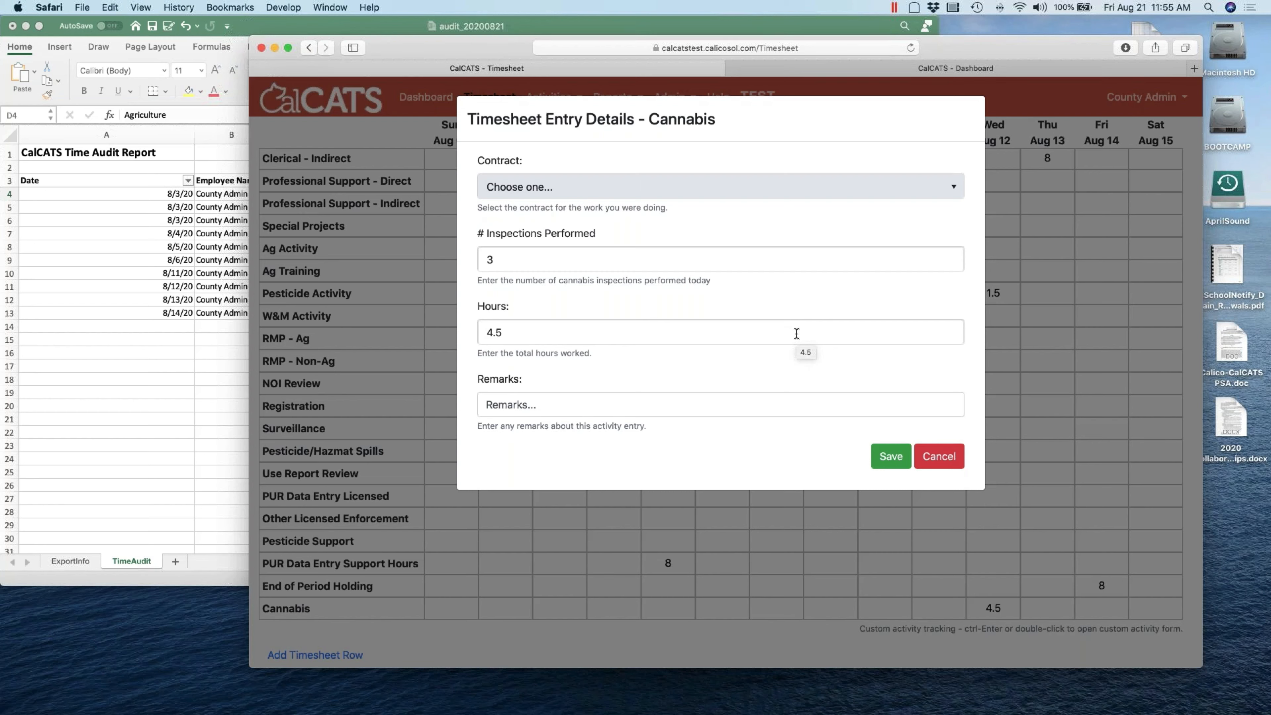
click(939, 457)
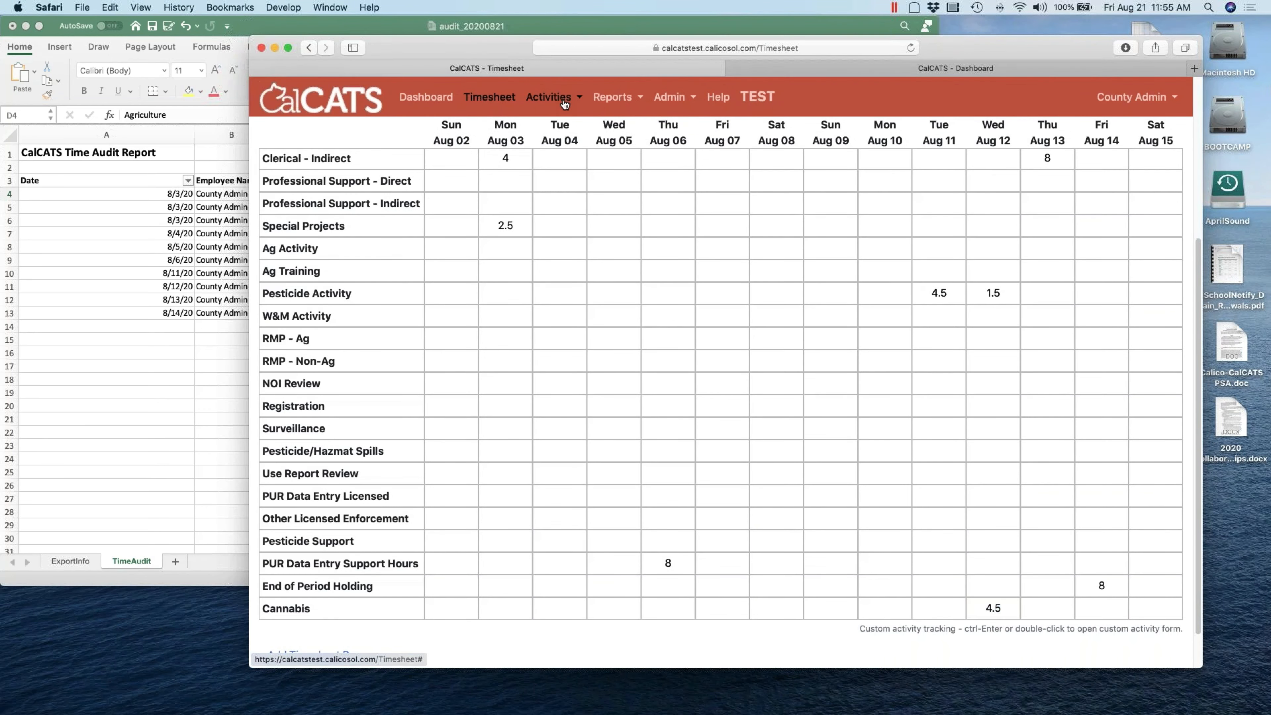
click(551, 97)
click(574, 149)
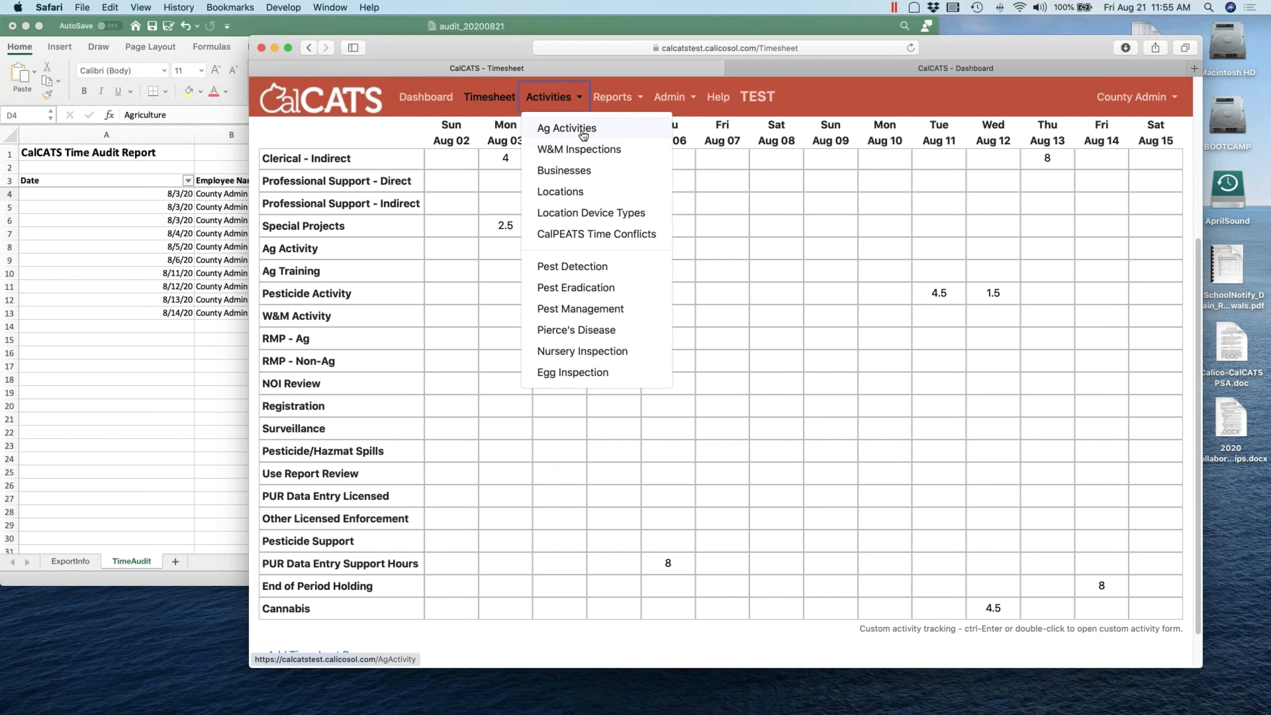
click(1002, 608)
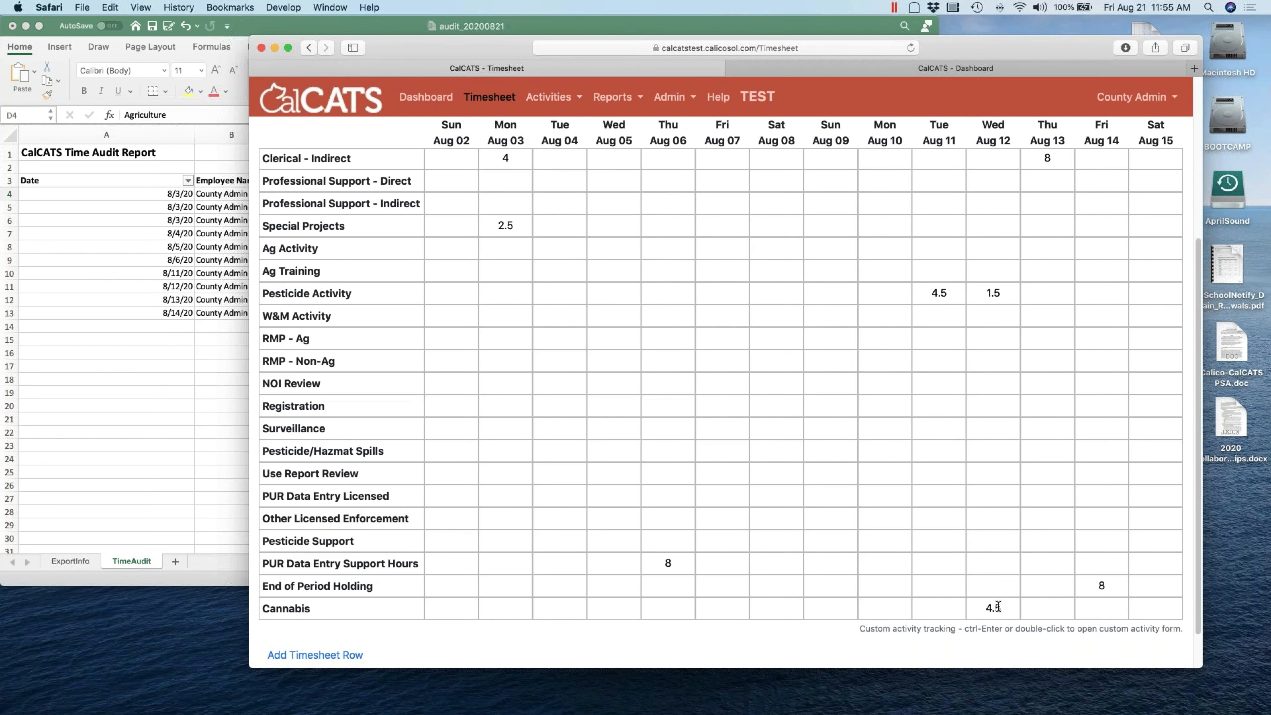